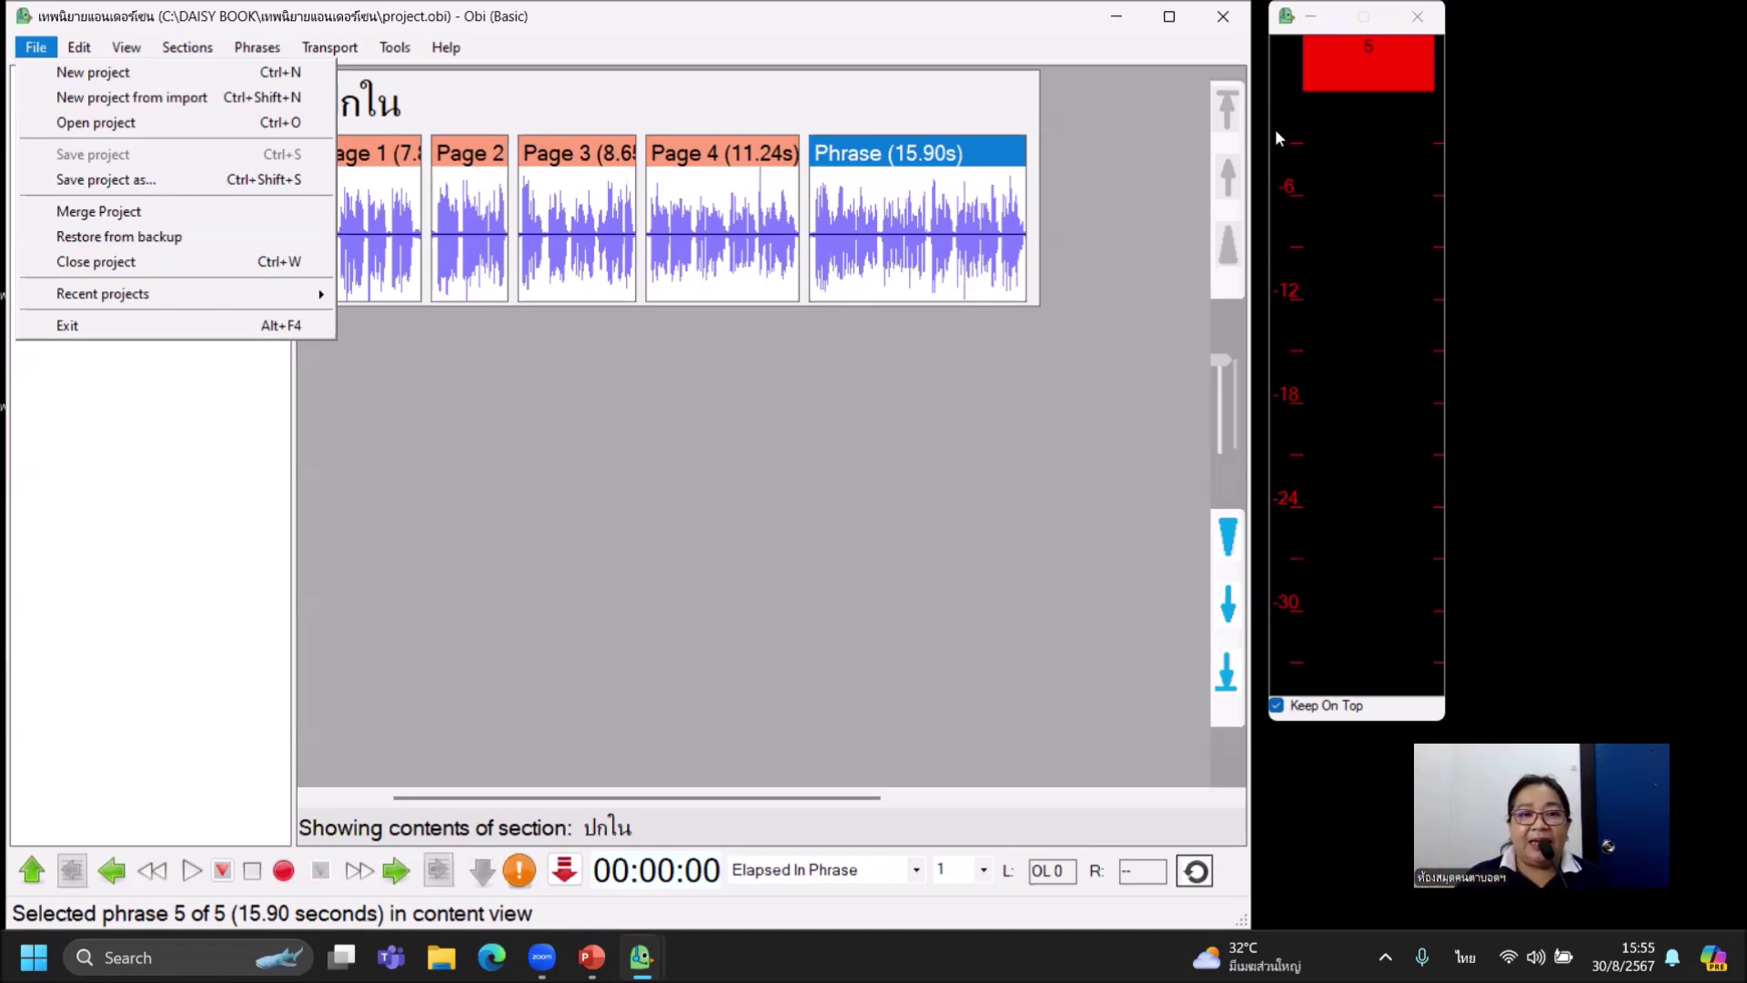
- Run a complete cleanup of the project's unreferenced audio and confirm saving the project
{"action": "key", "text": "Left"}
{"action": "key", "text": "Left"}
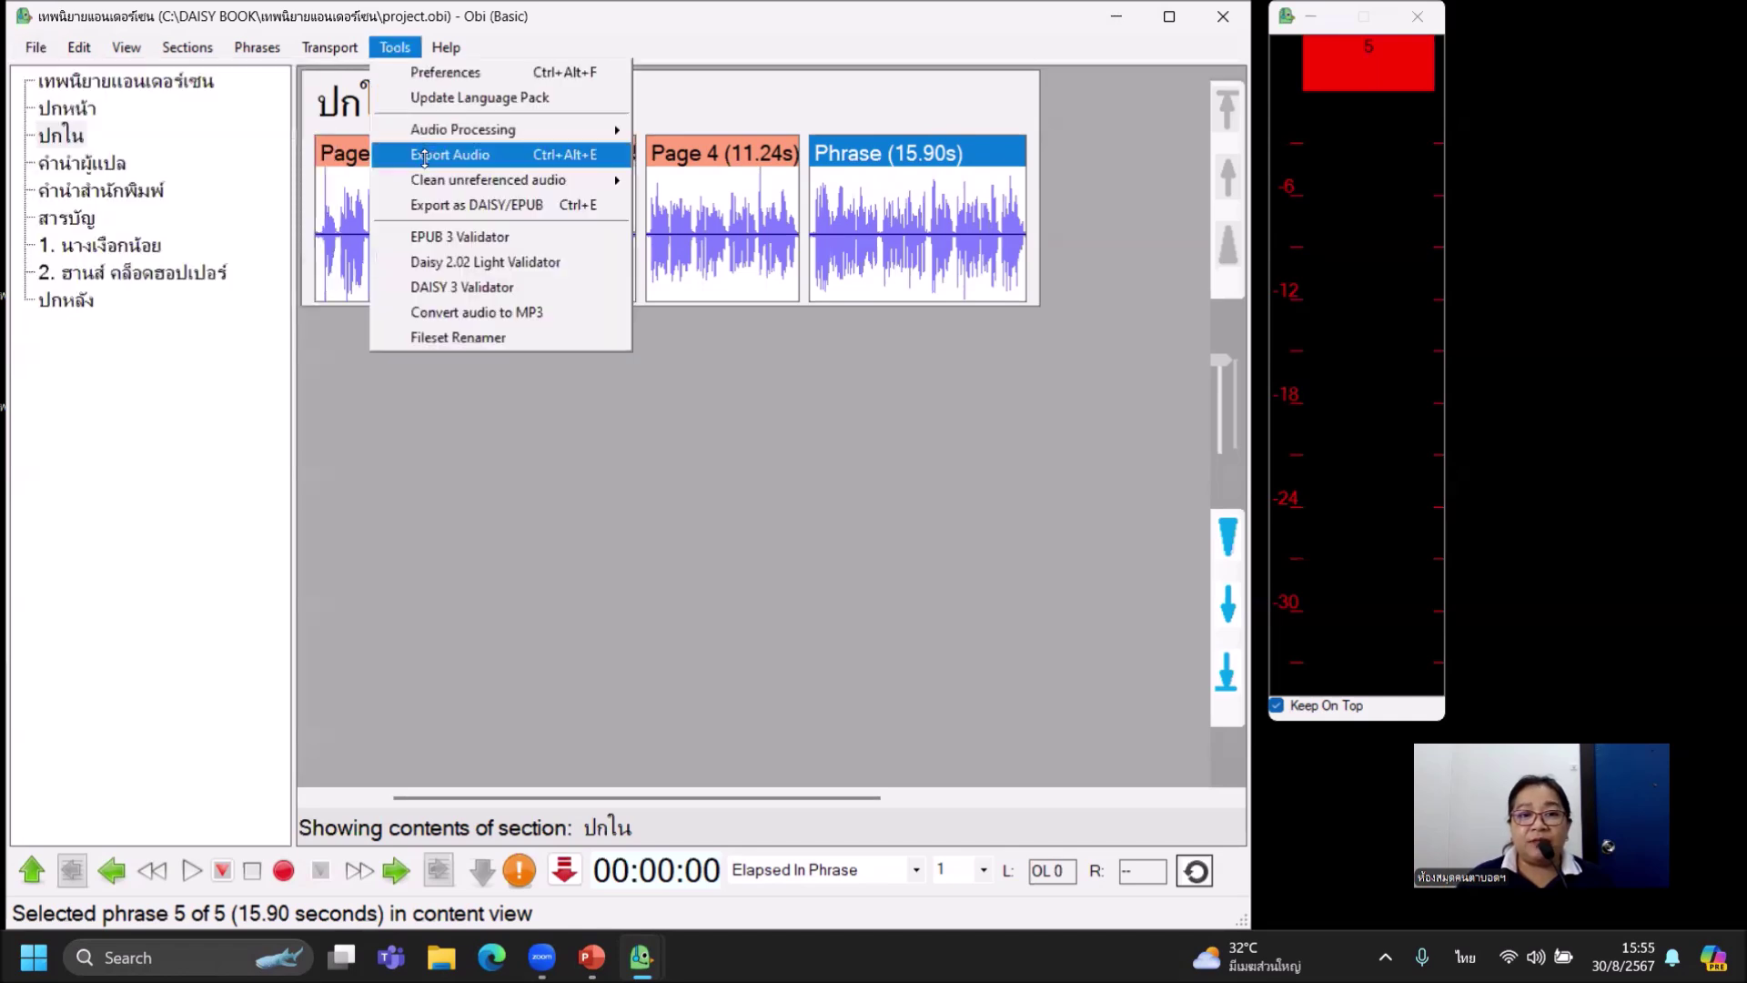
{"action": "mouse_move", "coordinate": [435, 179]}
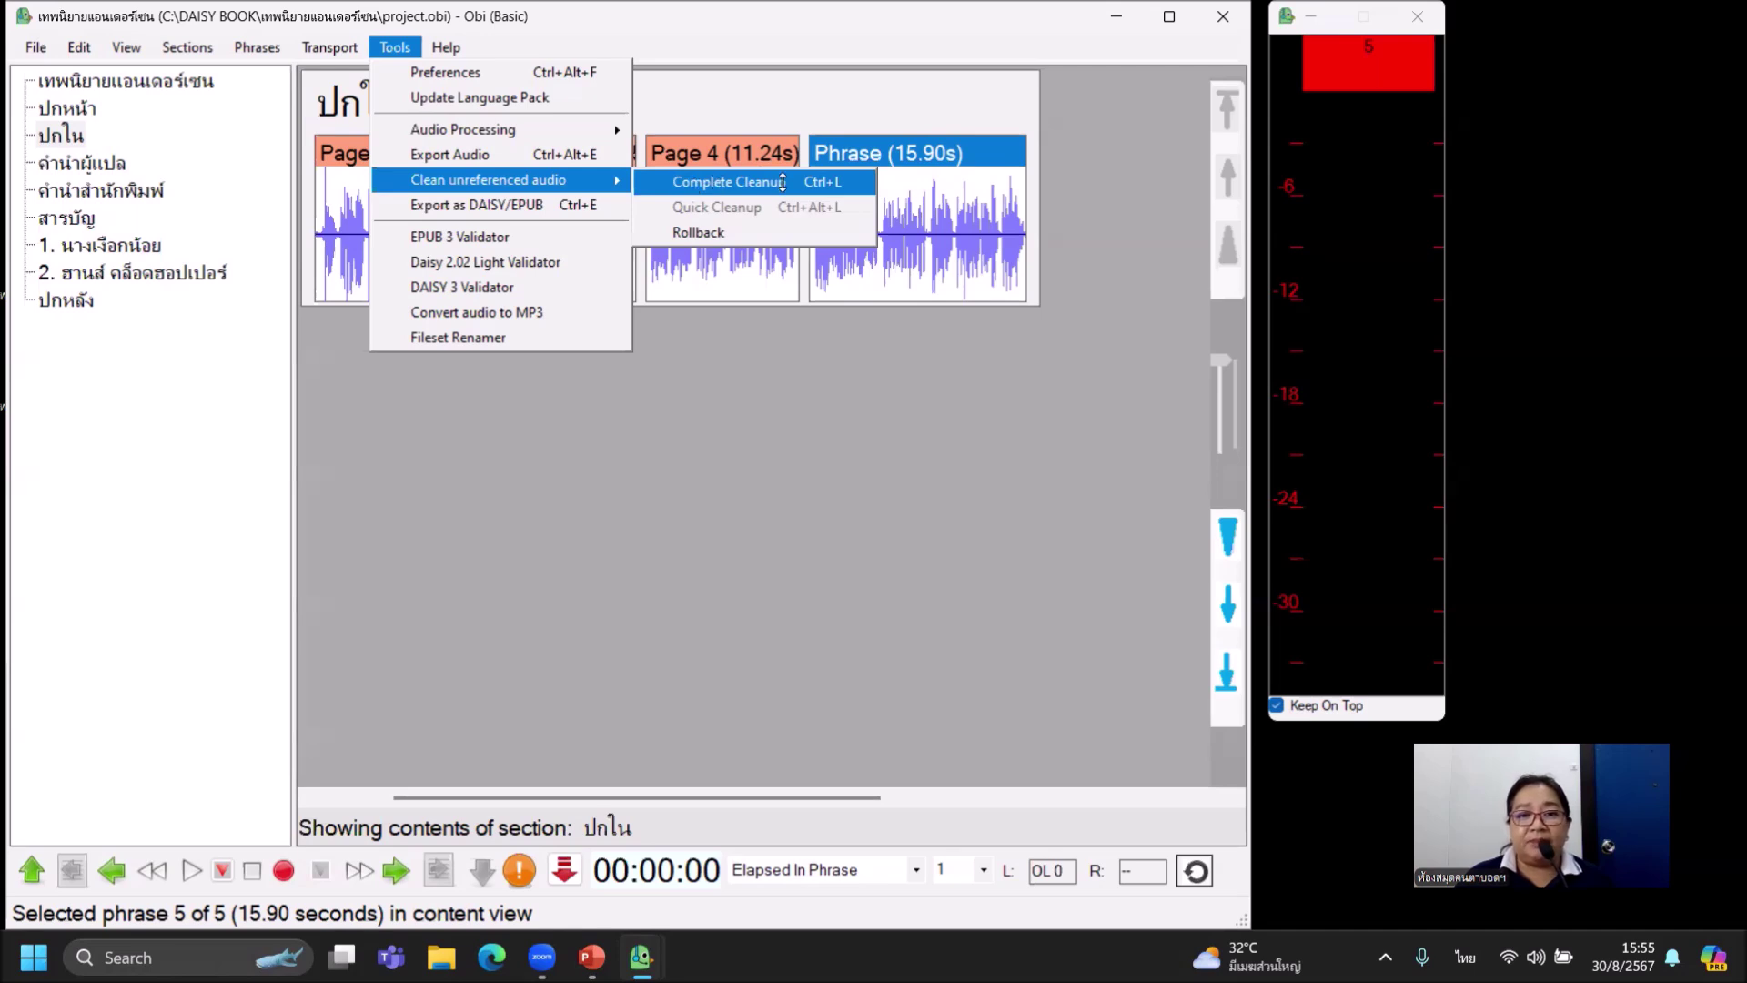
{"action": "left_click", "coordinate": [812, 184]}
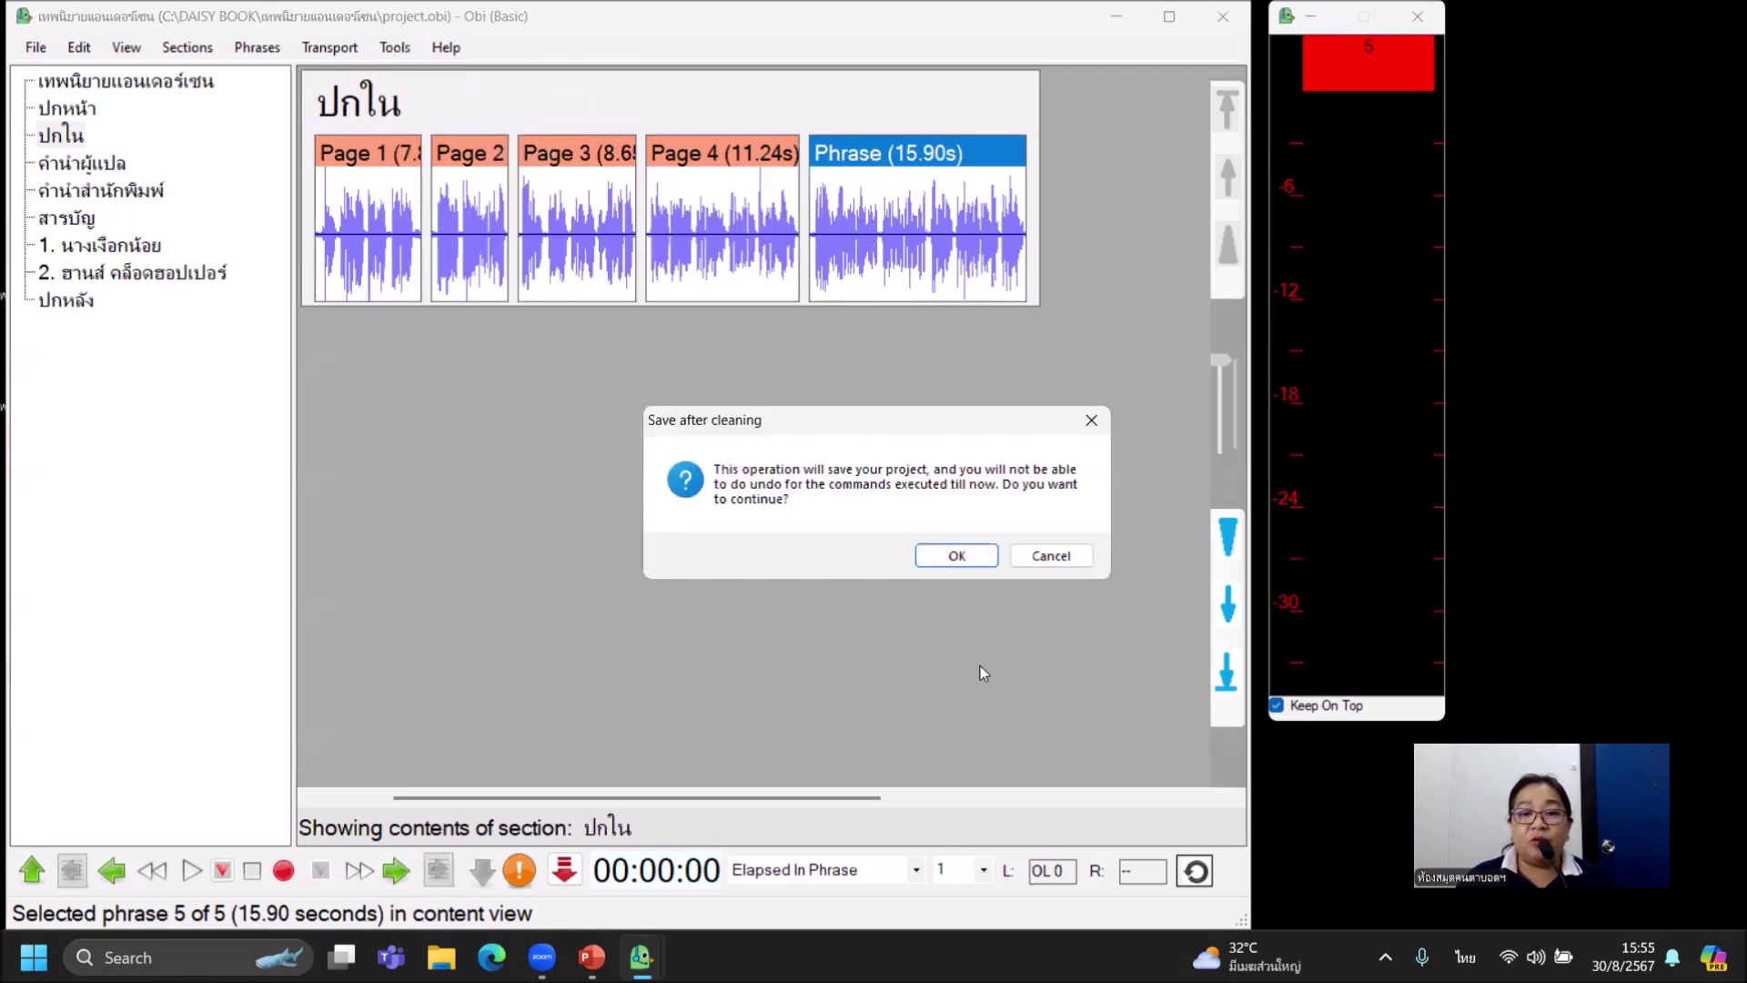
{"action": "left_click", "coordinate": [955, 560]}
{"action": "left_click", "coordinate": [967, 553]}
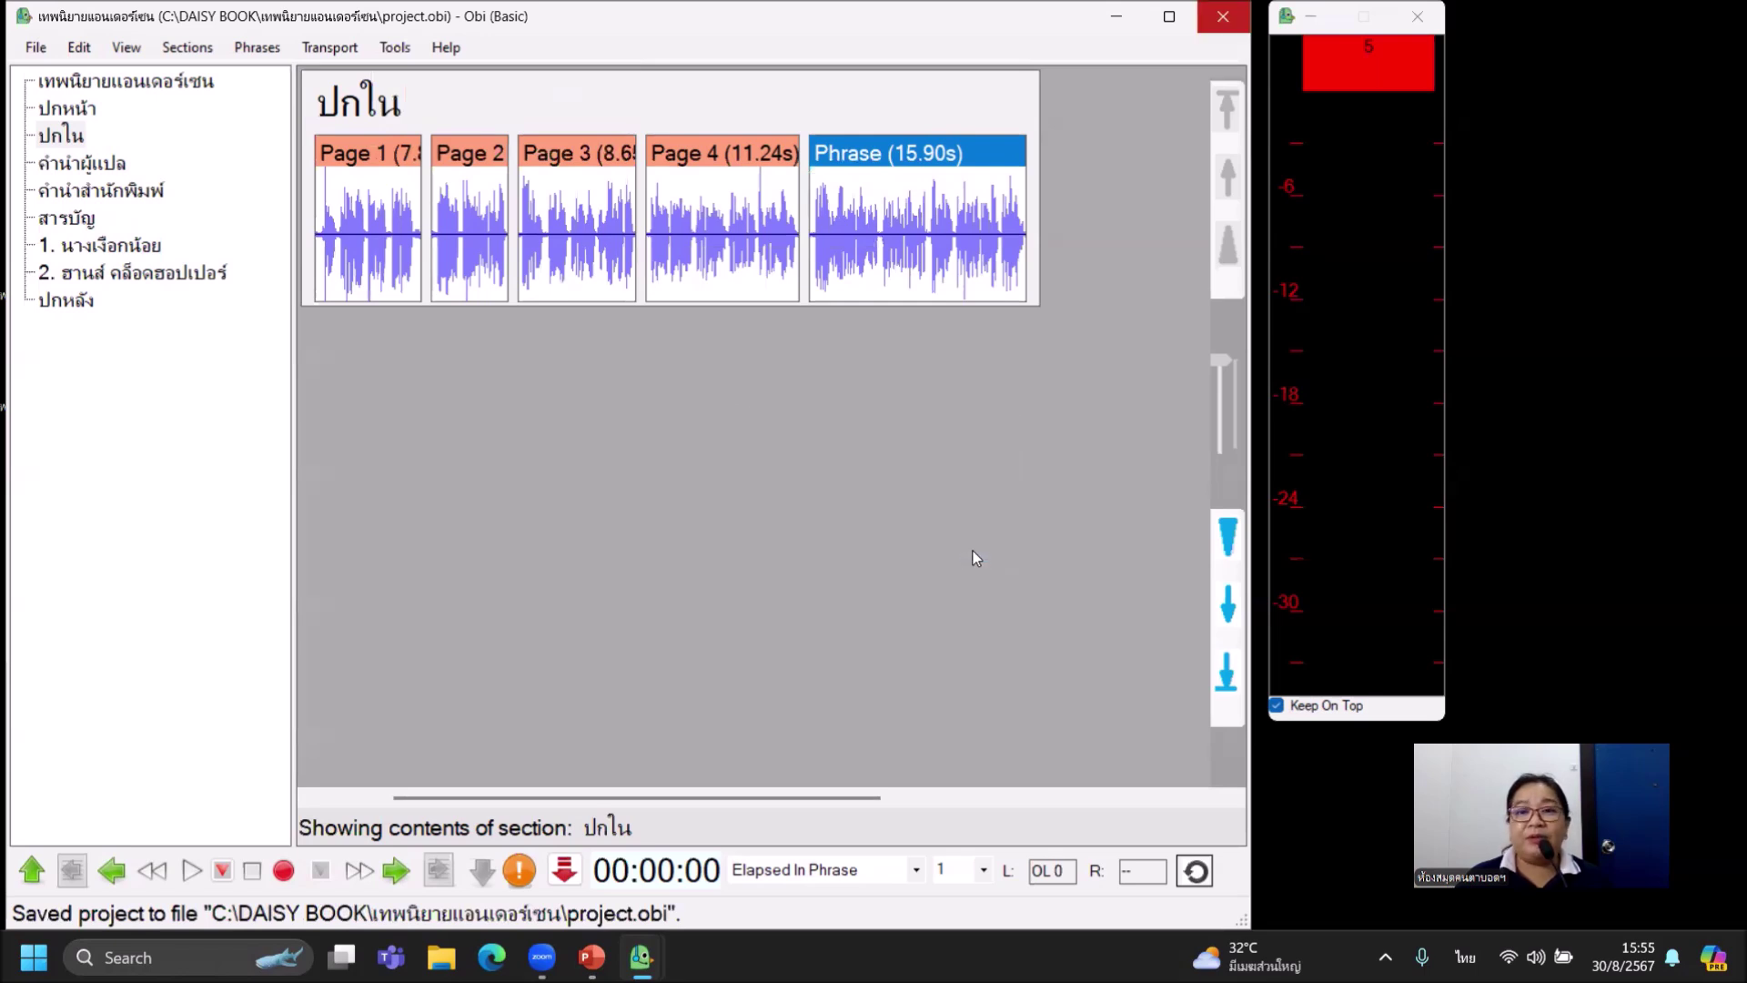
- Close and restart Obi with the last project, dismiss the new release notice, and show the ปกใน section in an enlarged window
{"action": "key", "text": "alt+F4"}
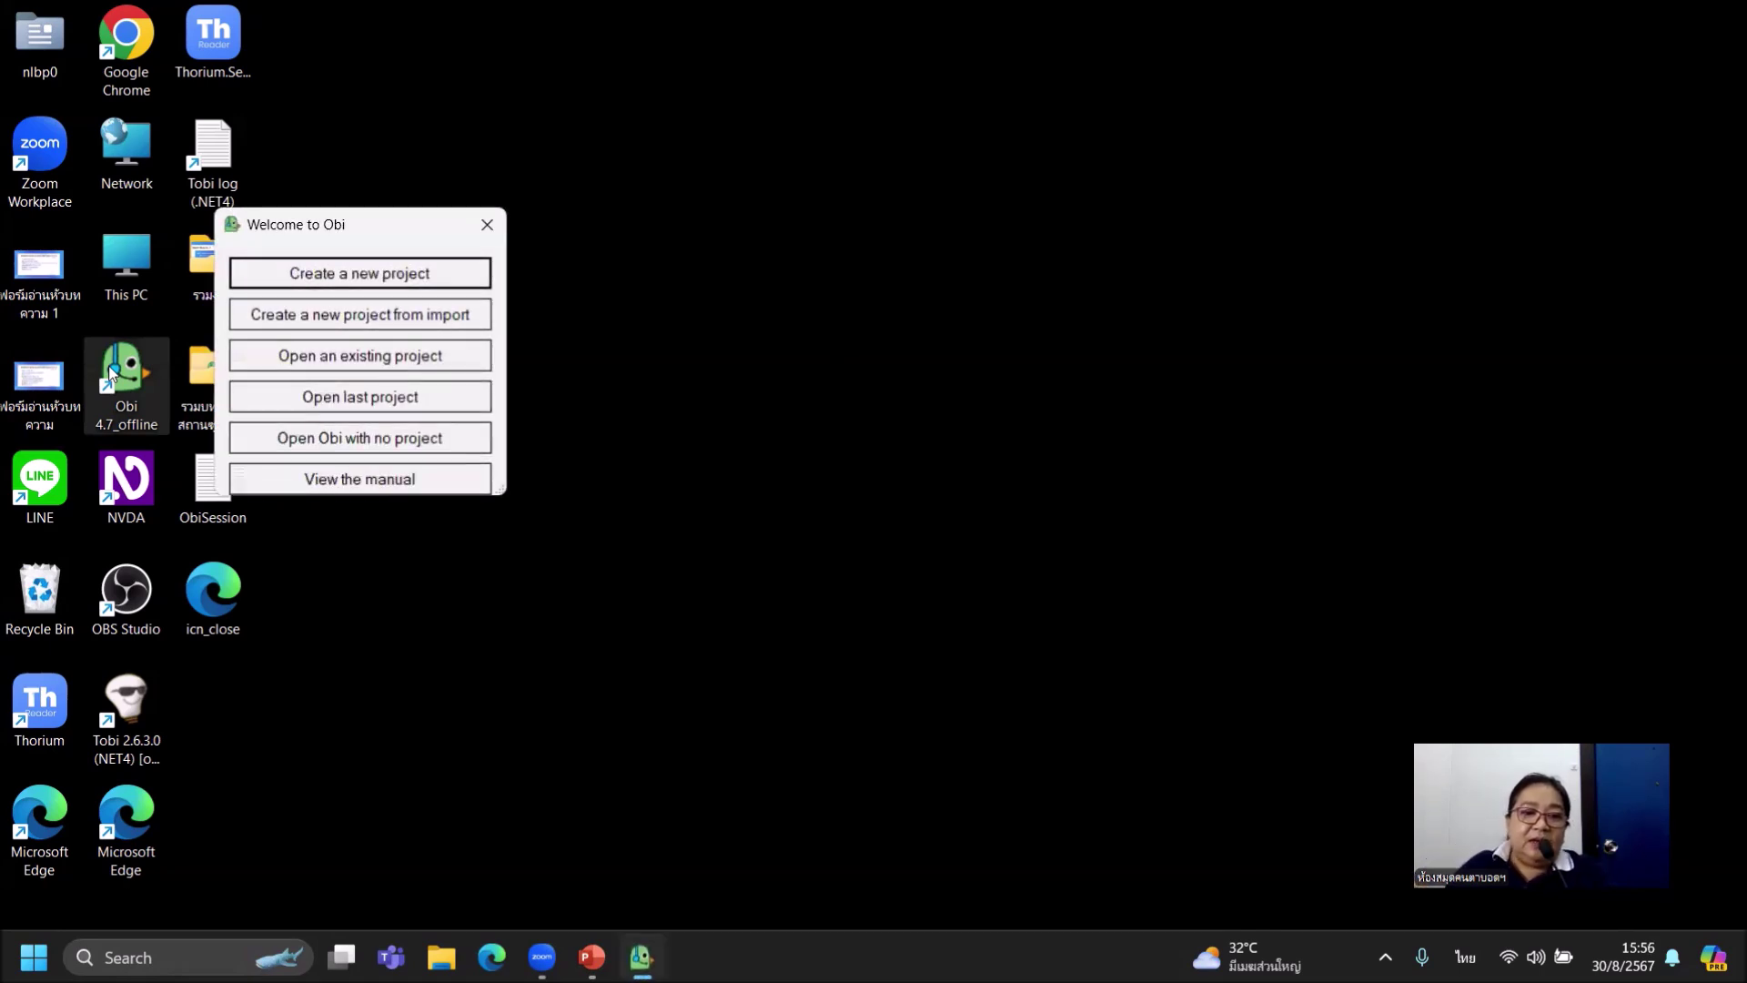
{"action": "left_click", "coordinate": [405, 400]}
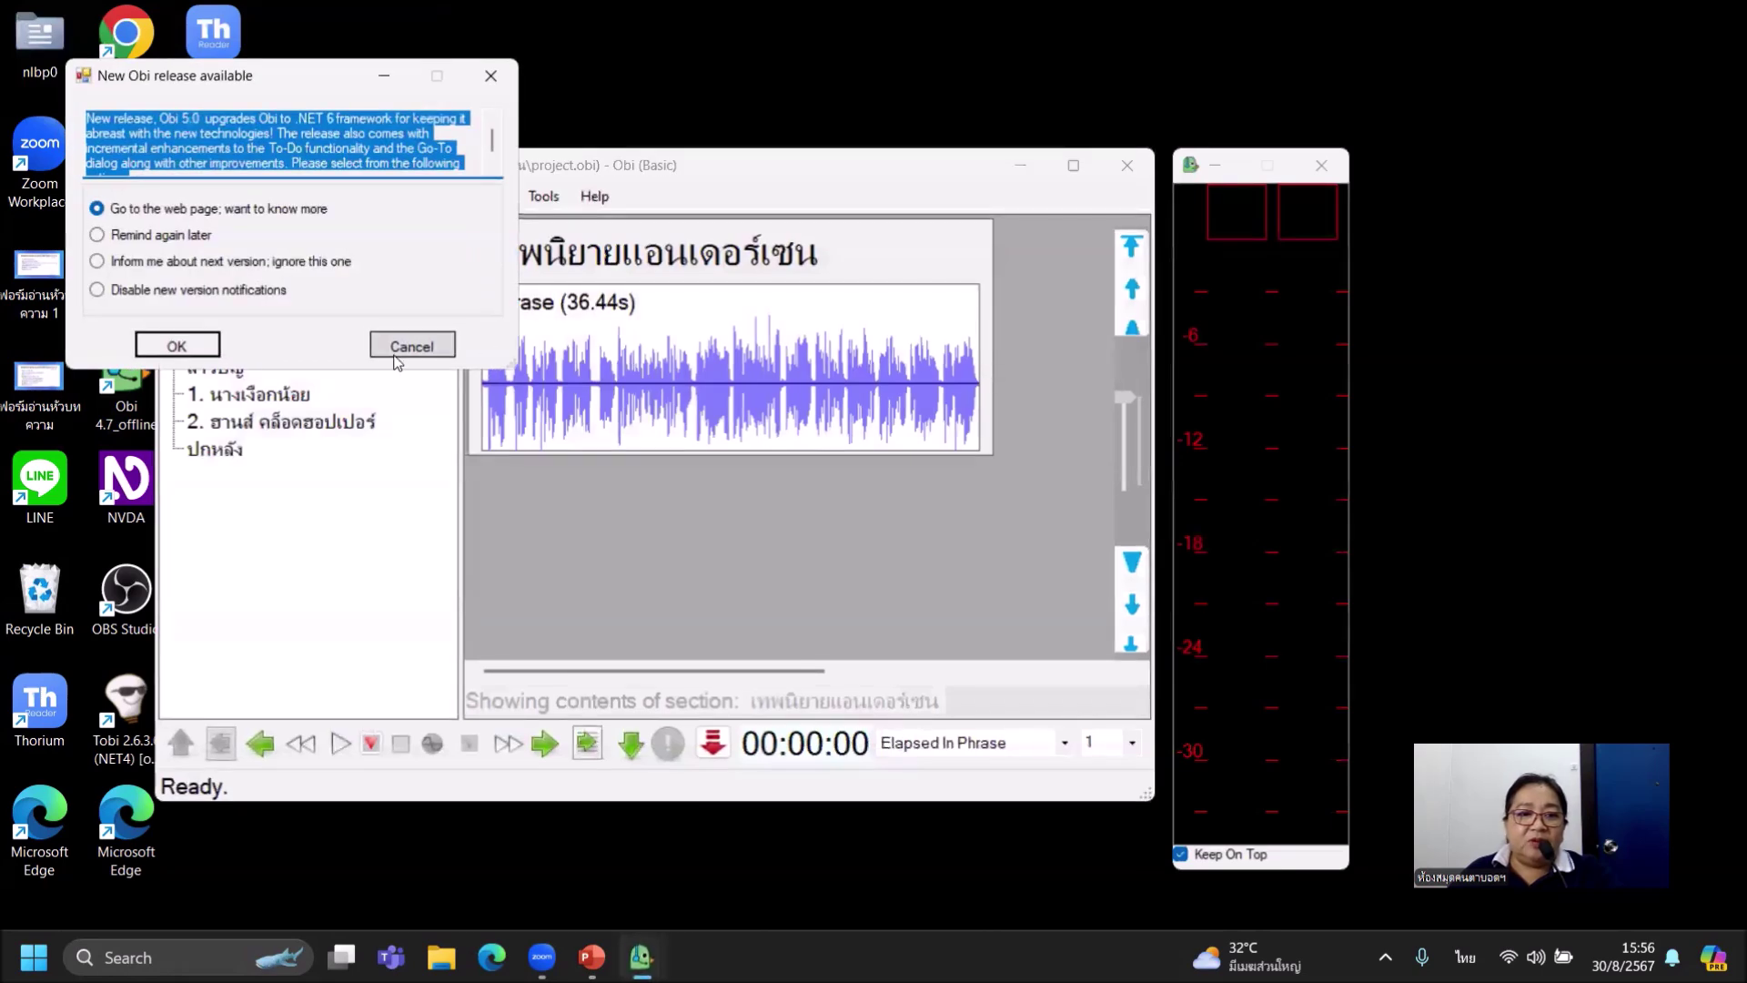
{"action": "left_click", "coordinate": [396, 359]}
{"action": "key", "text": "Down"}
{"action": "key", "text": "Down"}
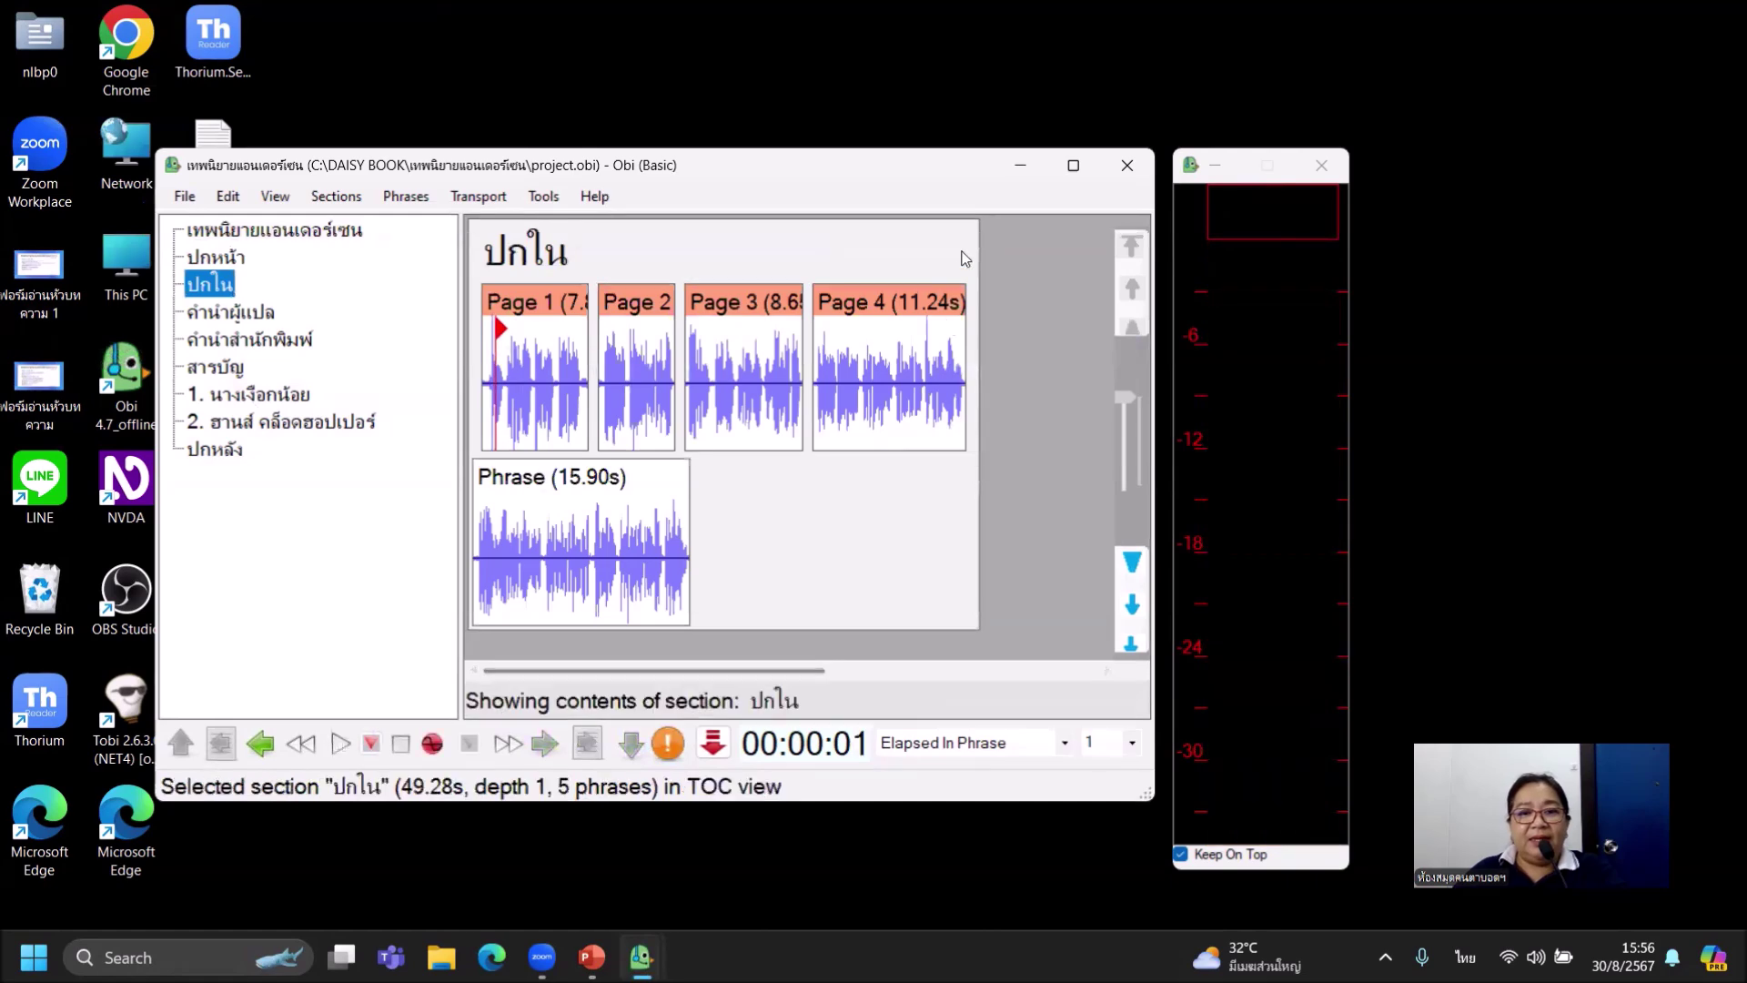
{"action": "left_click", "coordinate": [1074, 165]}
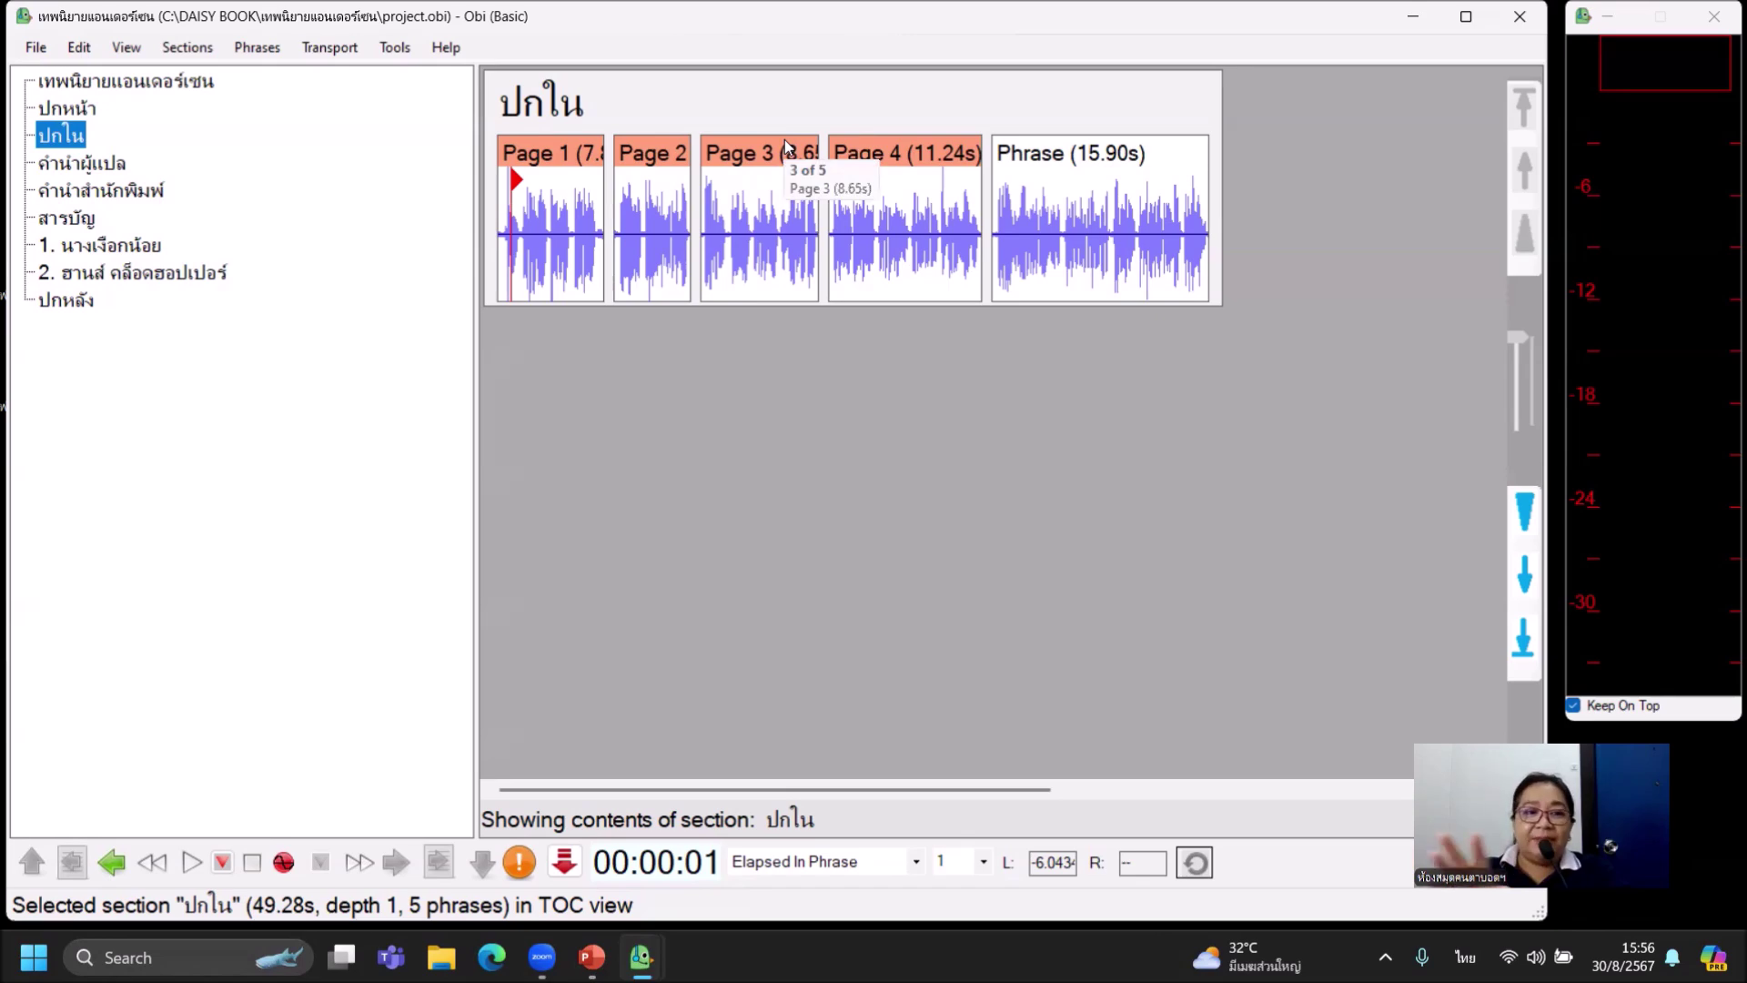
- Close Obi and open the project folder C:\DAISY BOOK\เทพนิยายแอนเดอร์เซน in File Explorer
{"action": "left_click", "coordinate": [1528, 28]}
{"action": "key", "text": "super+e"}
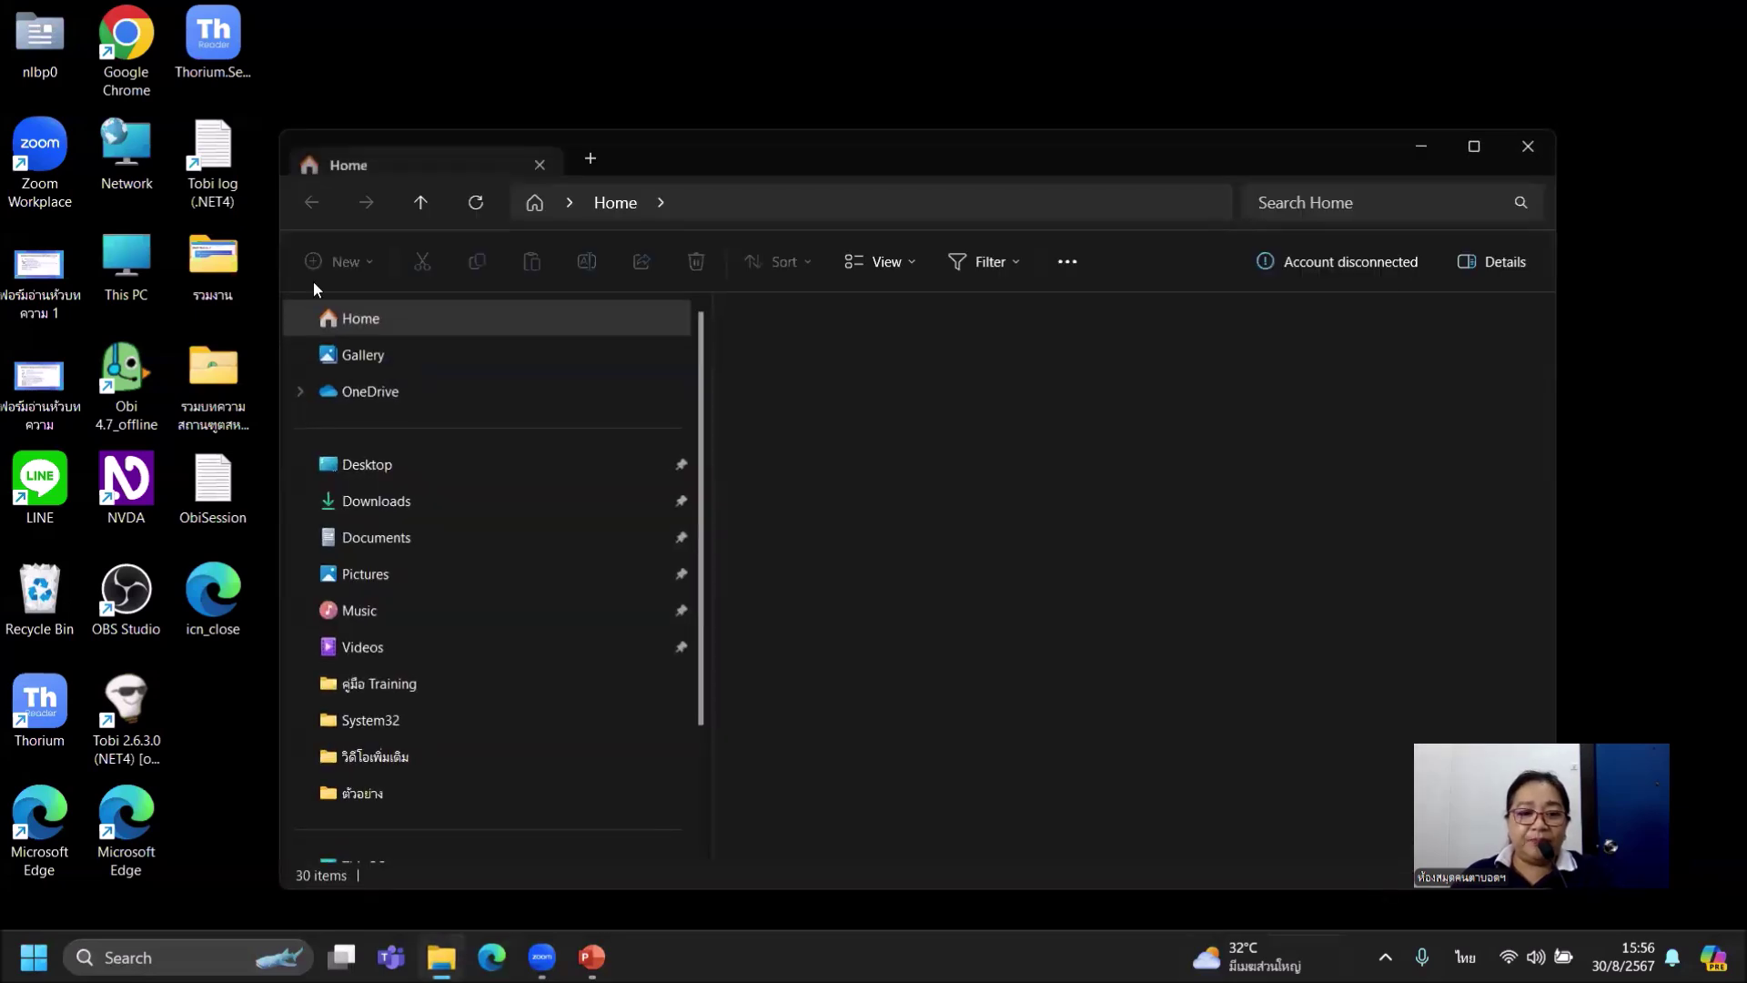
{"action": "scroll", "coordinate": [439, 675], "scroll_direction": "down", "scroll_amount": 1}
{"action": "scroll", "coordinate": [439, 676], "scroll_direction": "down", "scroll_amount": 1}
{"action": "left_click", "coordinate": [387, 713]}
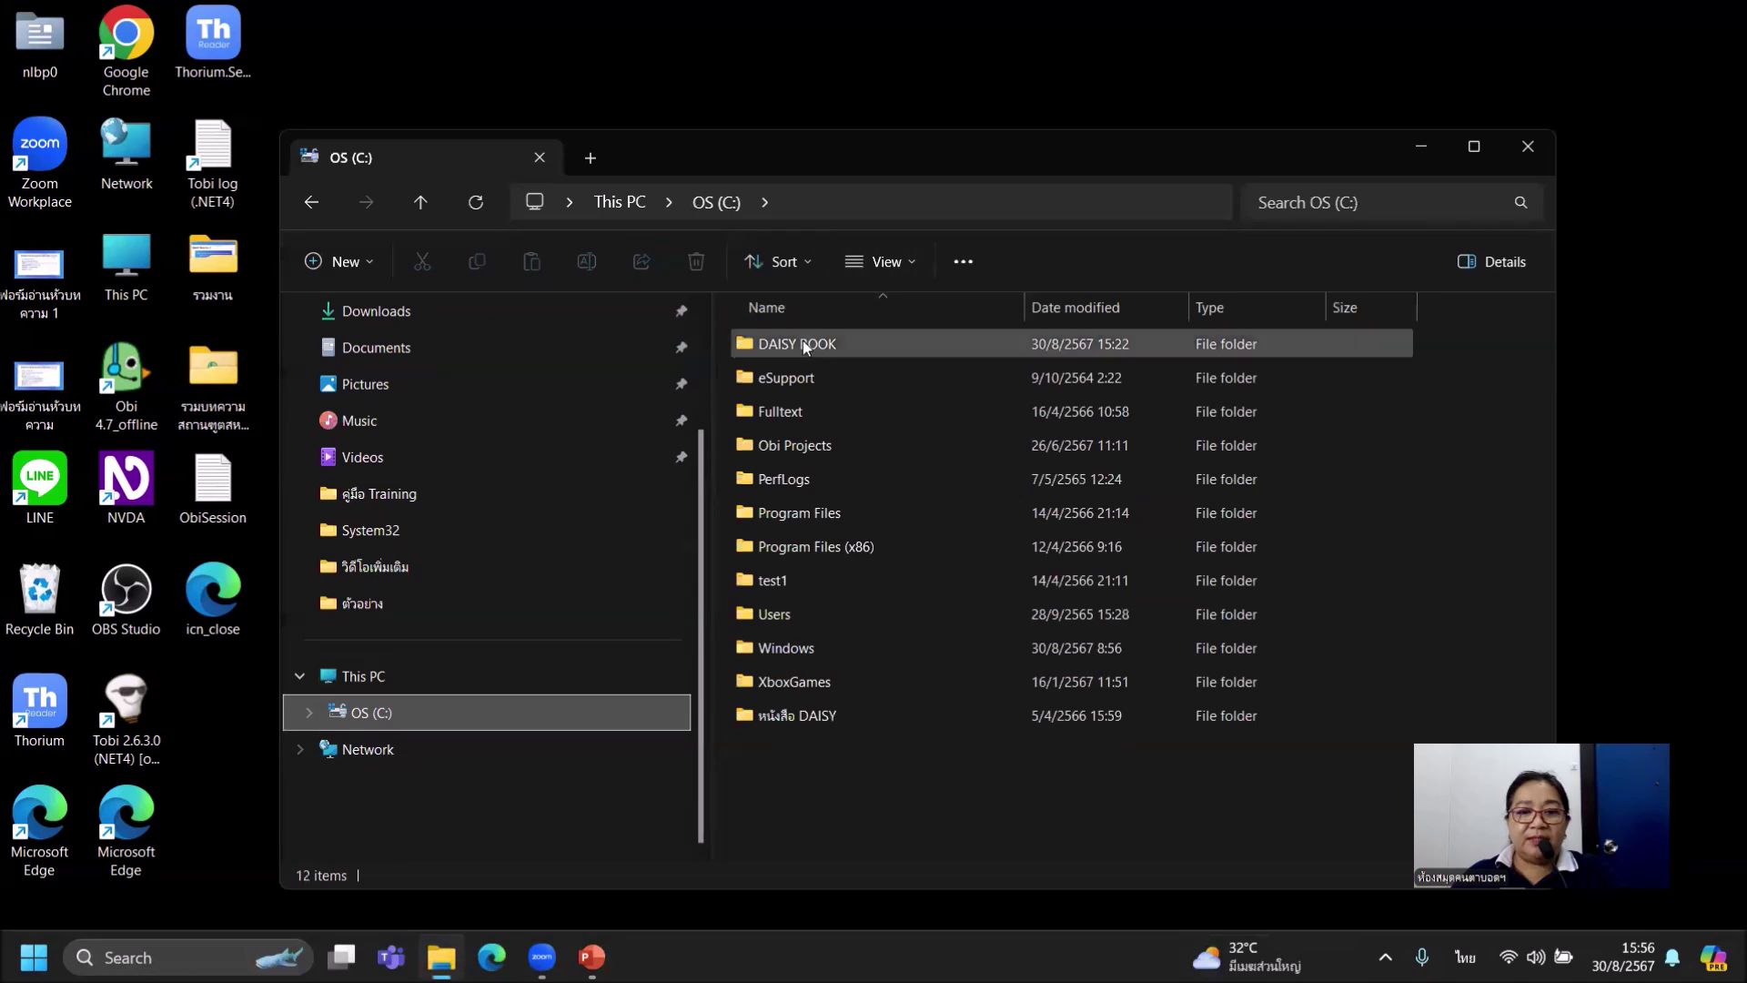
{"action": "double_click", "coordinate": [805, 344]}
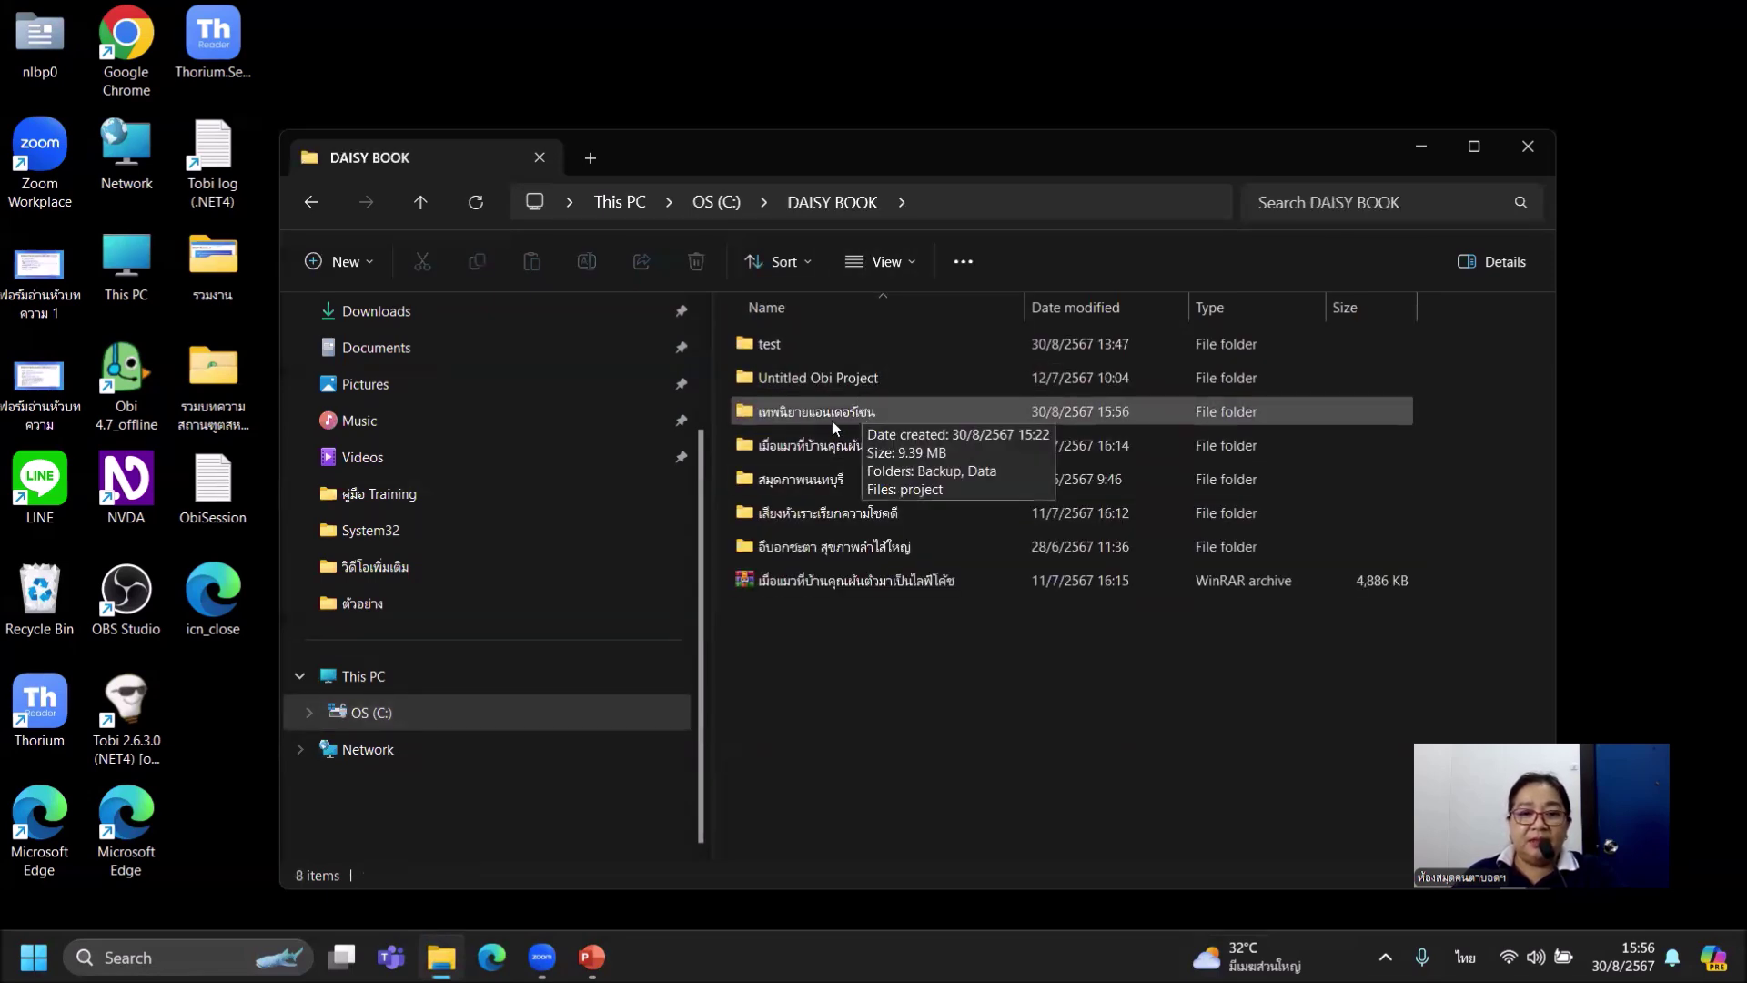
{"action": "left_click", "coordinate": [1474, 146]}
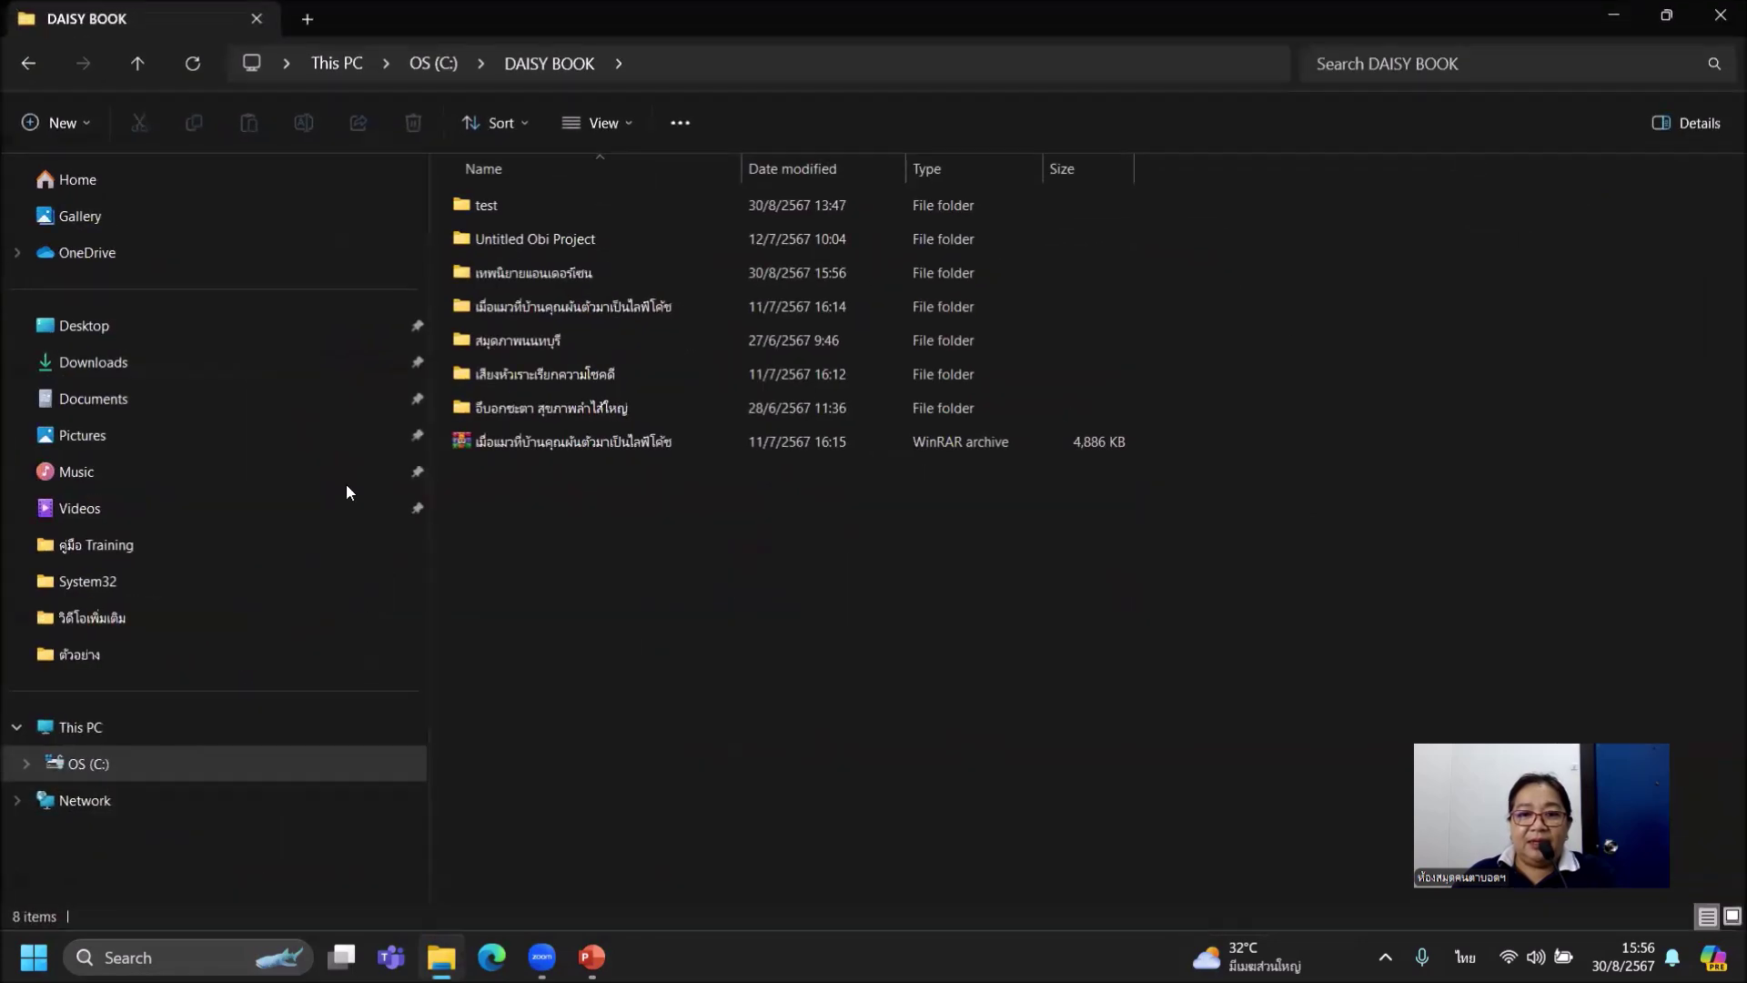
{"action": "double_click", "coordinate": [599, 277]}
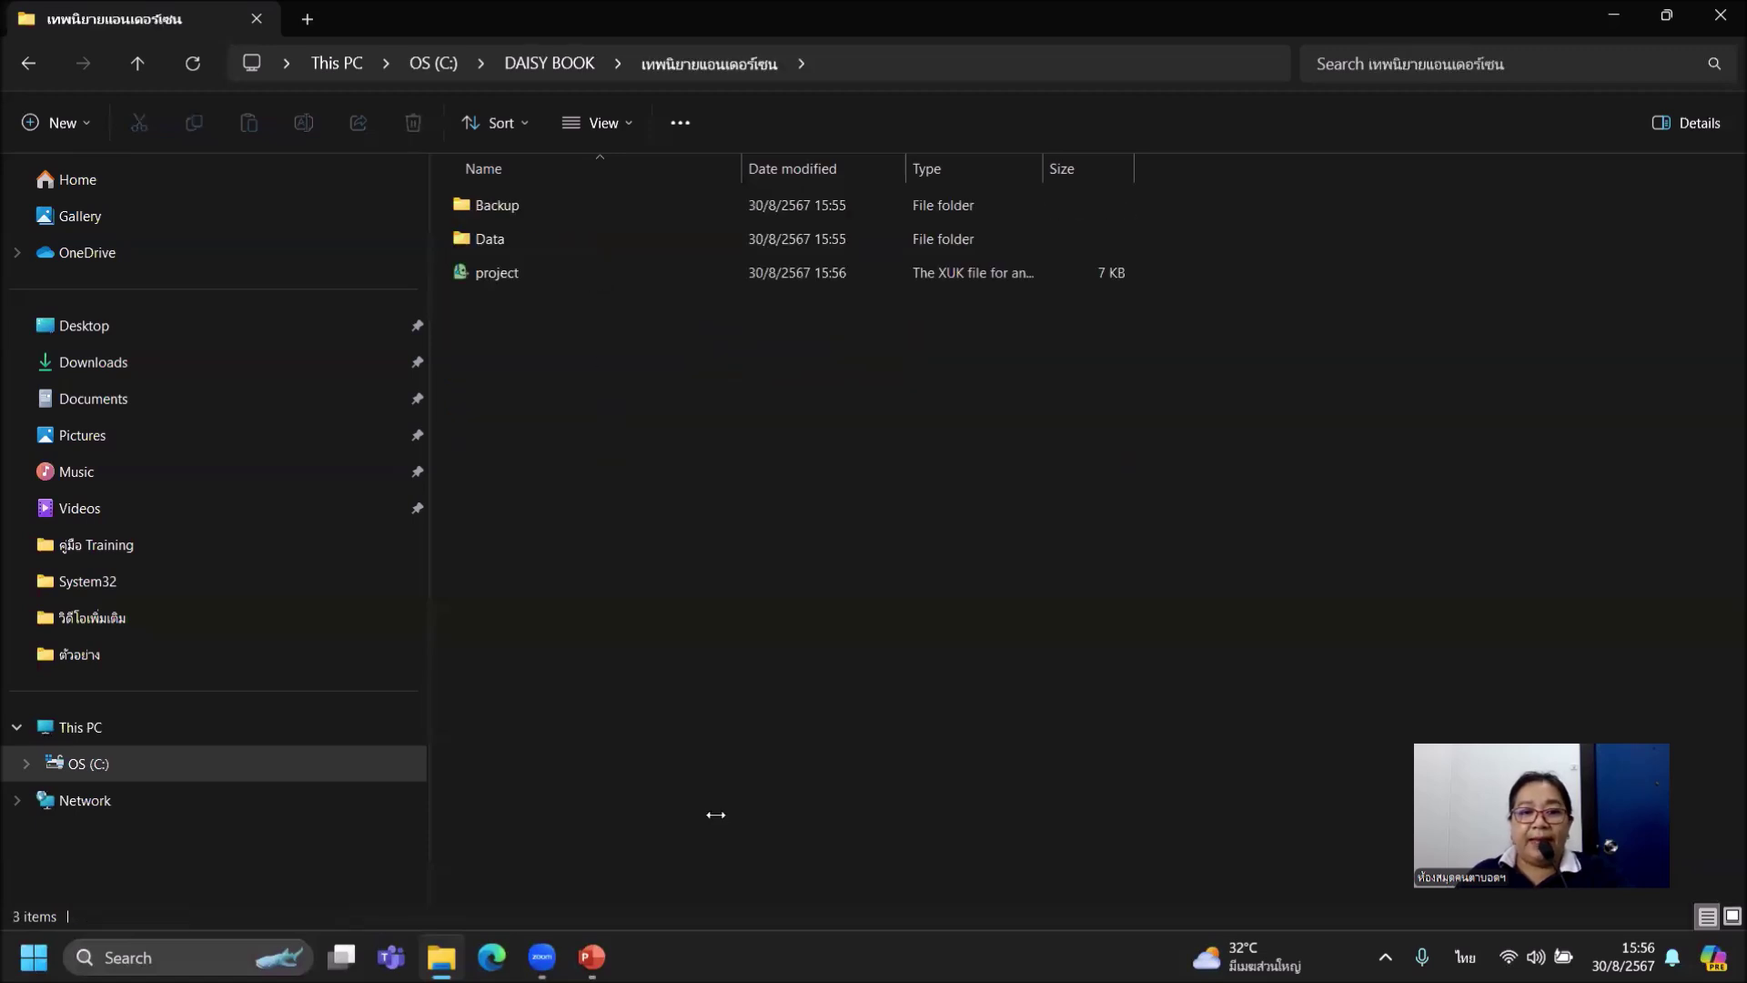
- Open the project file from its folder in Obi, preview the ปกใน section, and close Obi
{"action": "double_click", "coordinate": [496, 275]}
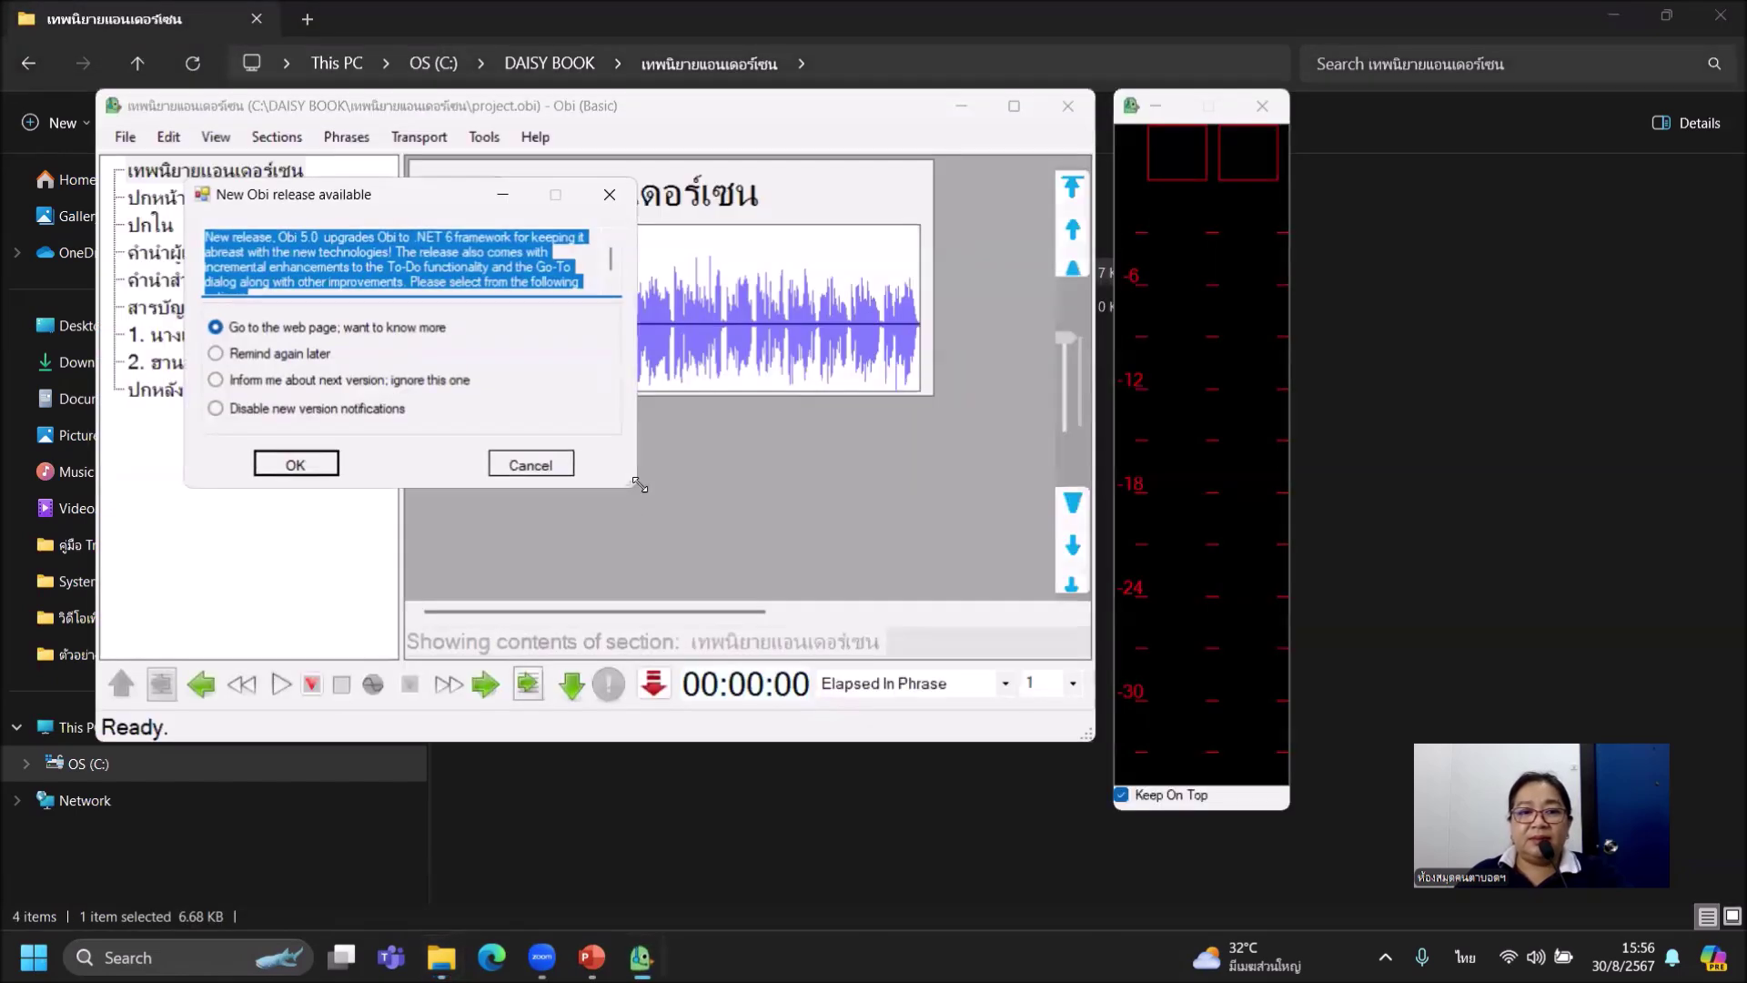
{"action": "left_click", "coordinate": [531, 464]}
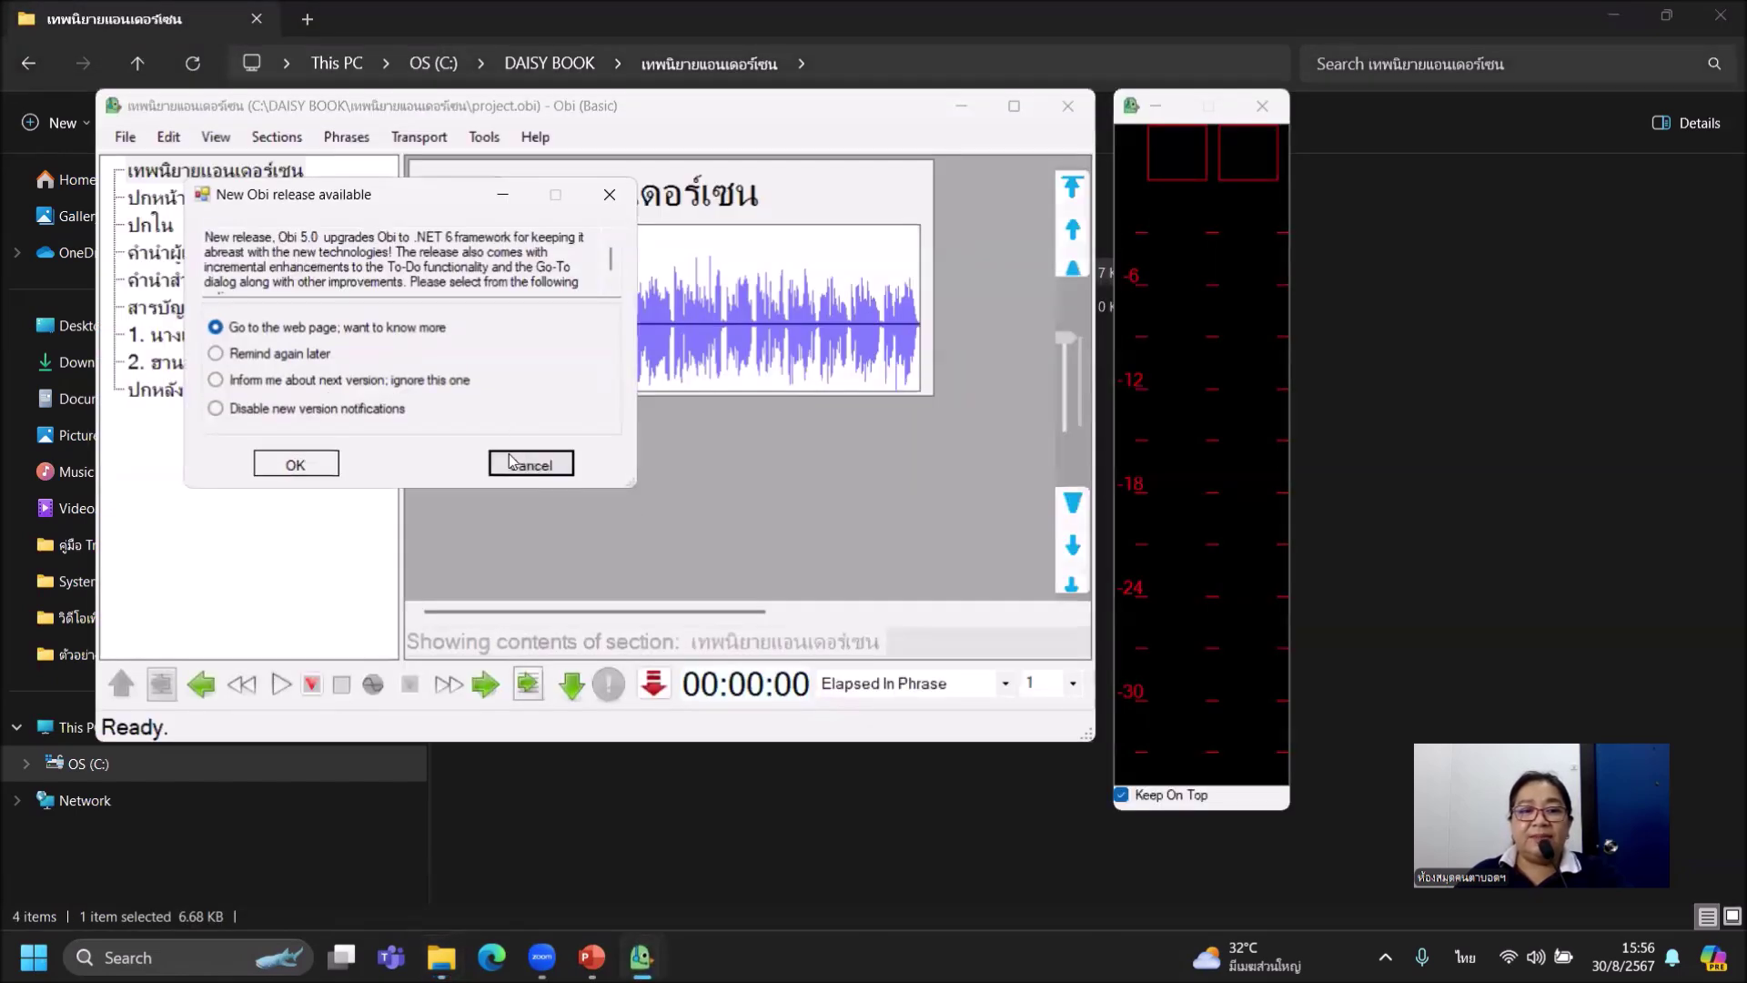
{"action": "left_click", "coordinate": [150, 225]}
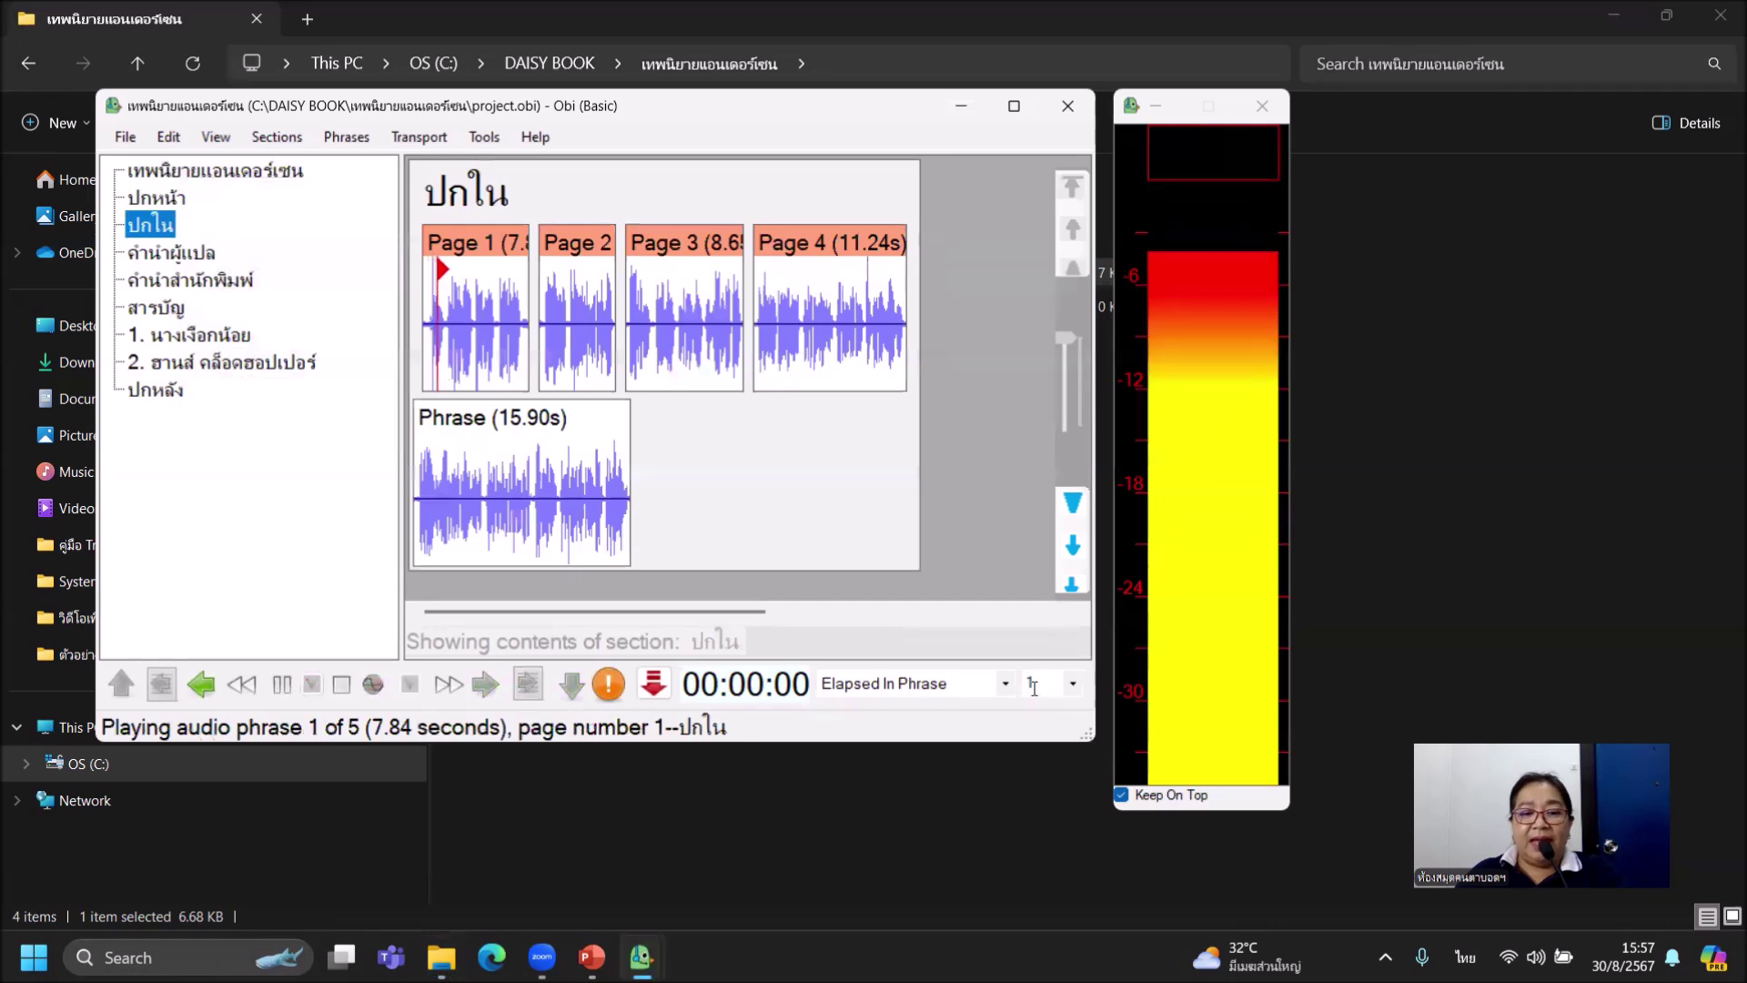
{"action": "key", "text": "space"}
{"action": "left_click", "coordinate": [1068, 105]}
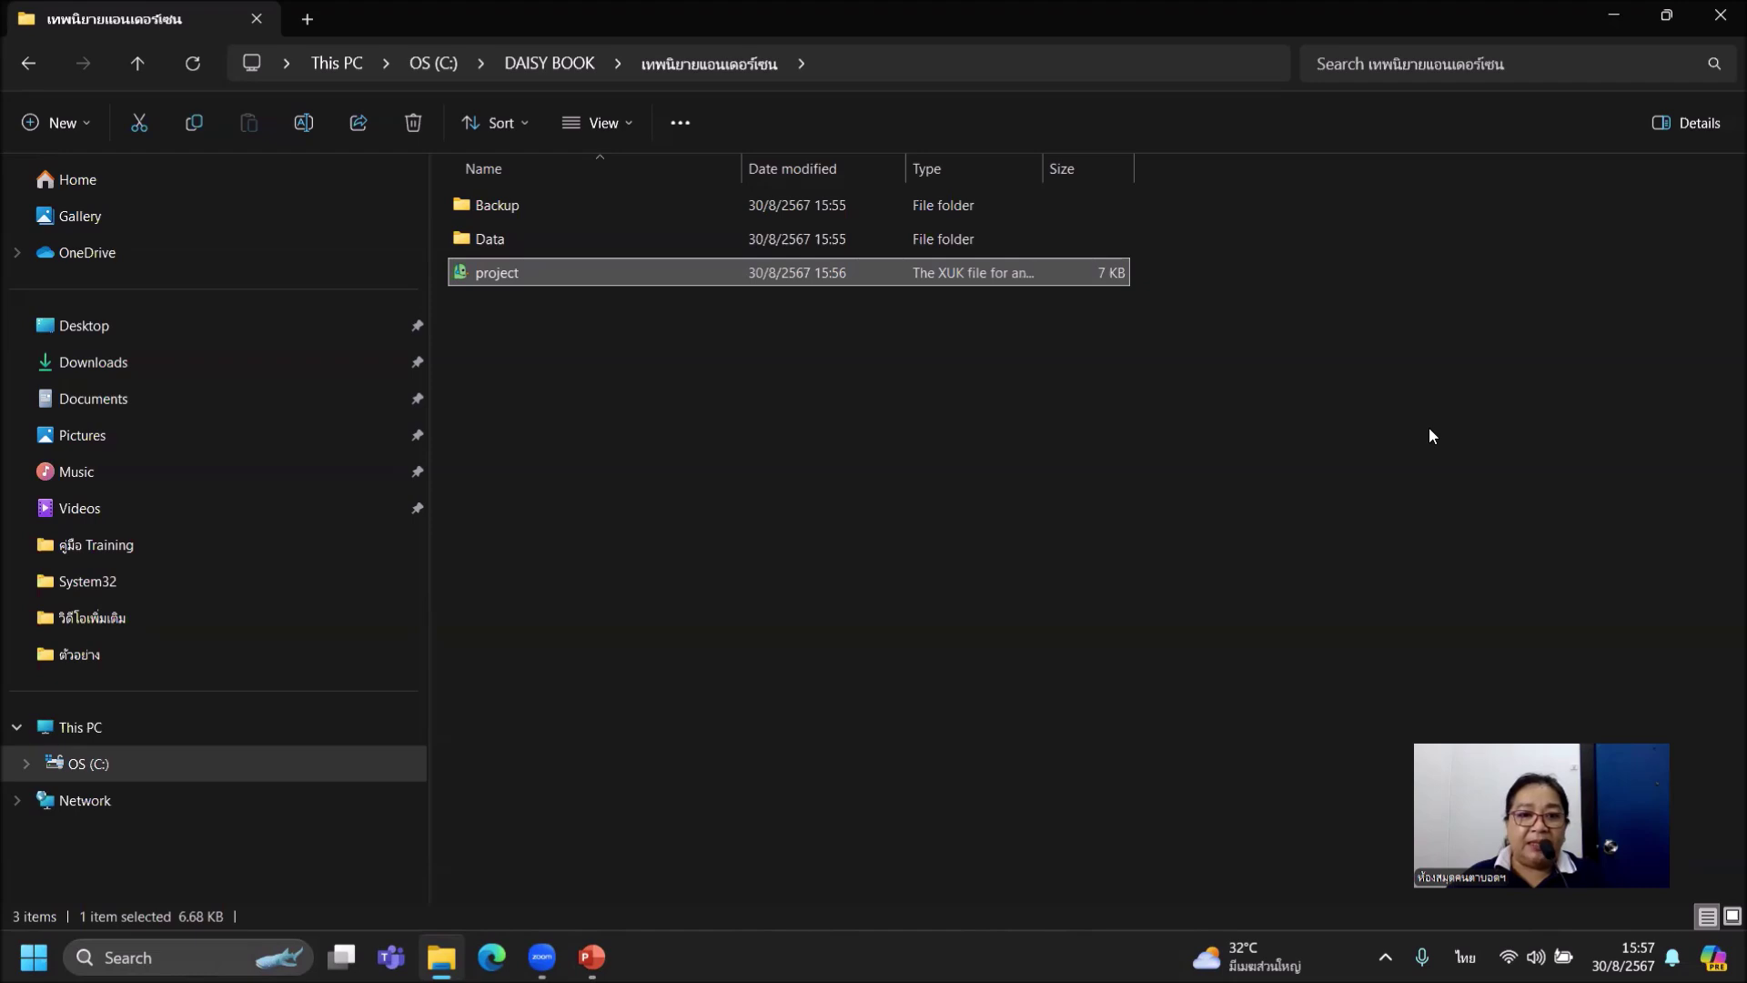
- Open the project file again, dismiss the new release notice, and show the ปกใน section in an enlarged window
{"action": "double_click", "coordinate": [713, 272]}
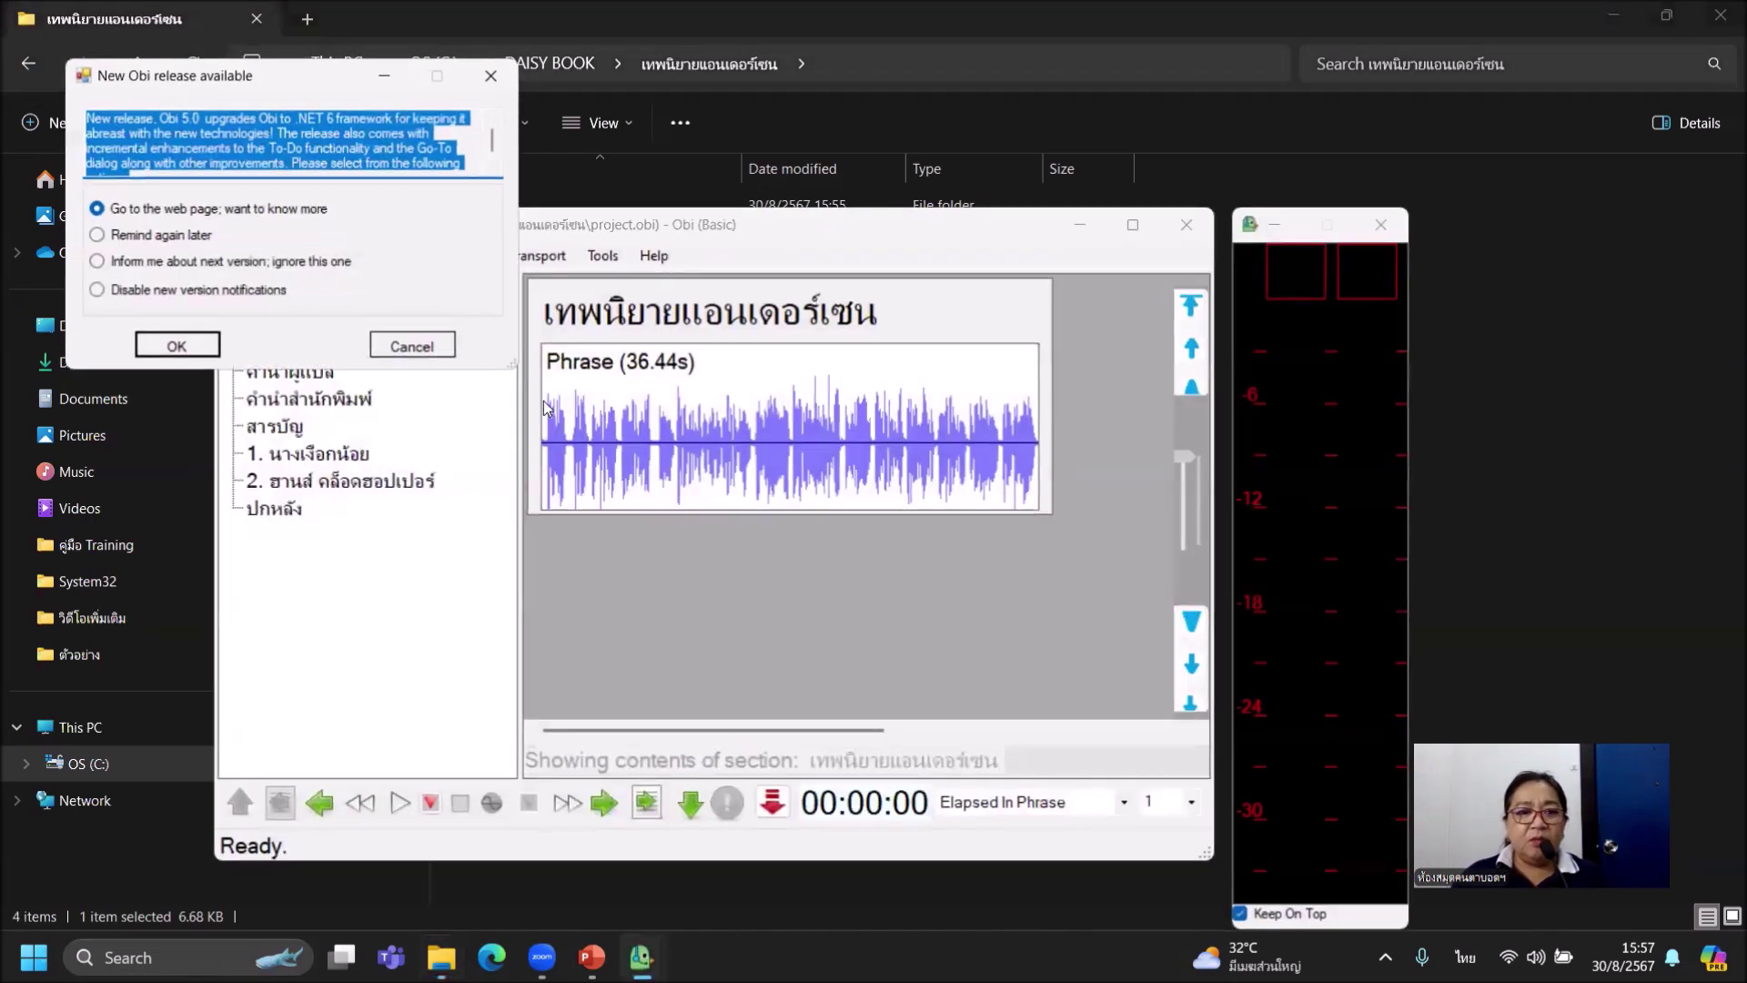
{"action": "left_click", "coordinate": [412, 345]}
{"action": "left_click", "coordinate": [273, 345]}
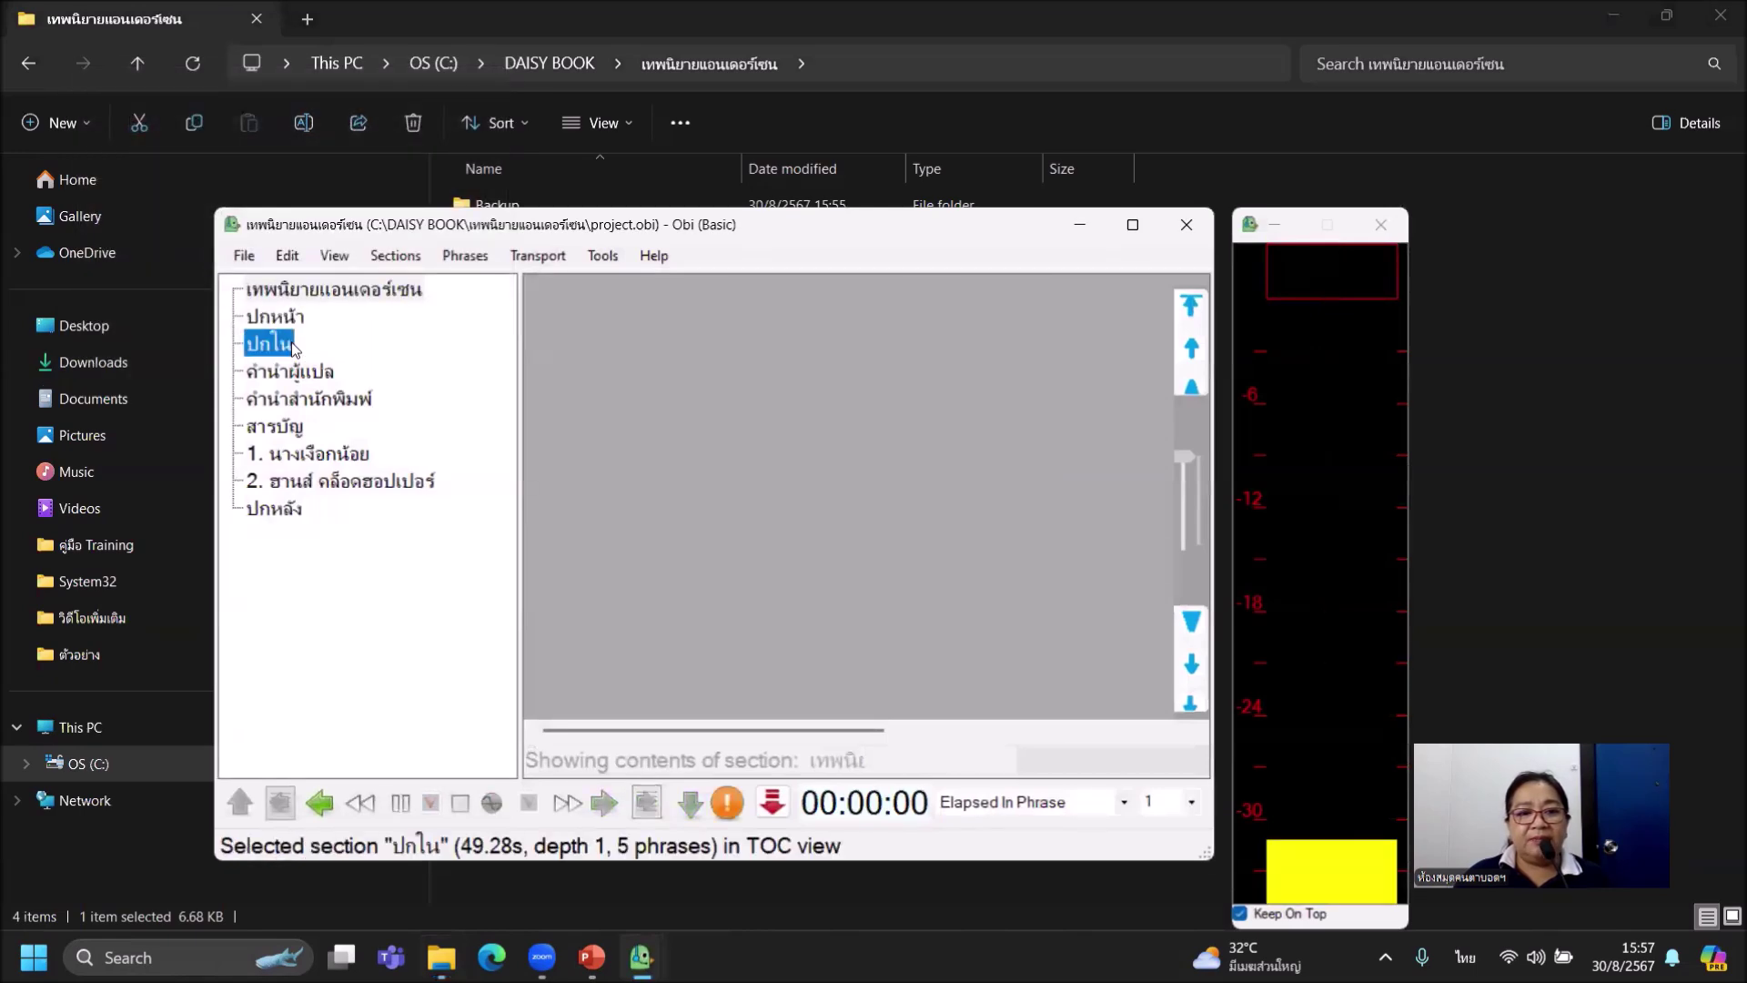
{"action": "left_click", "coordinate": [1148, 223]}
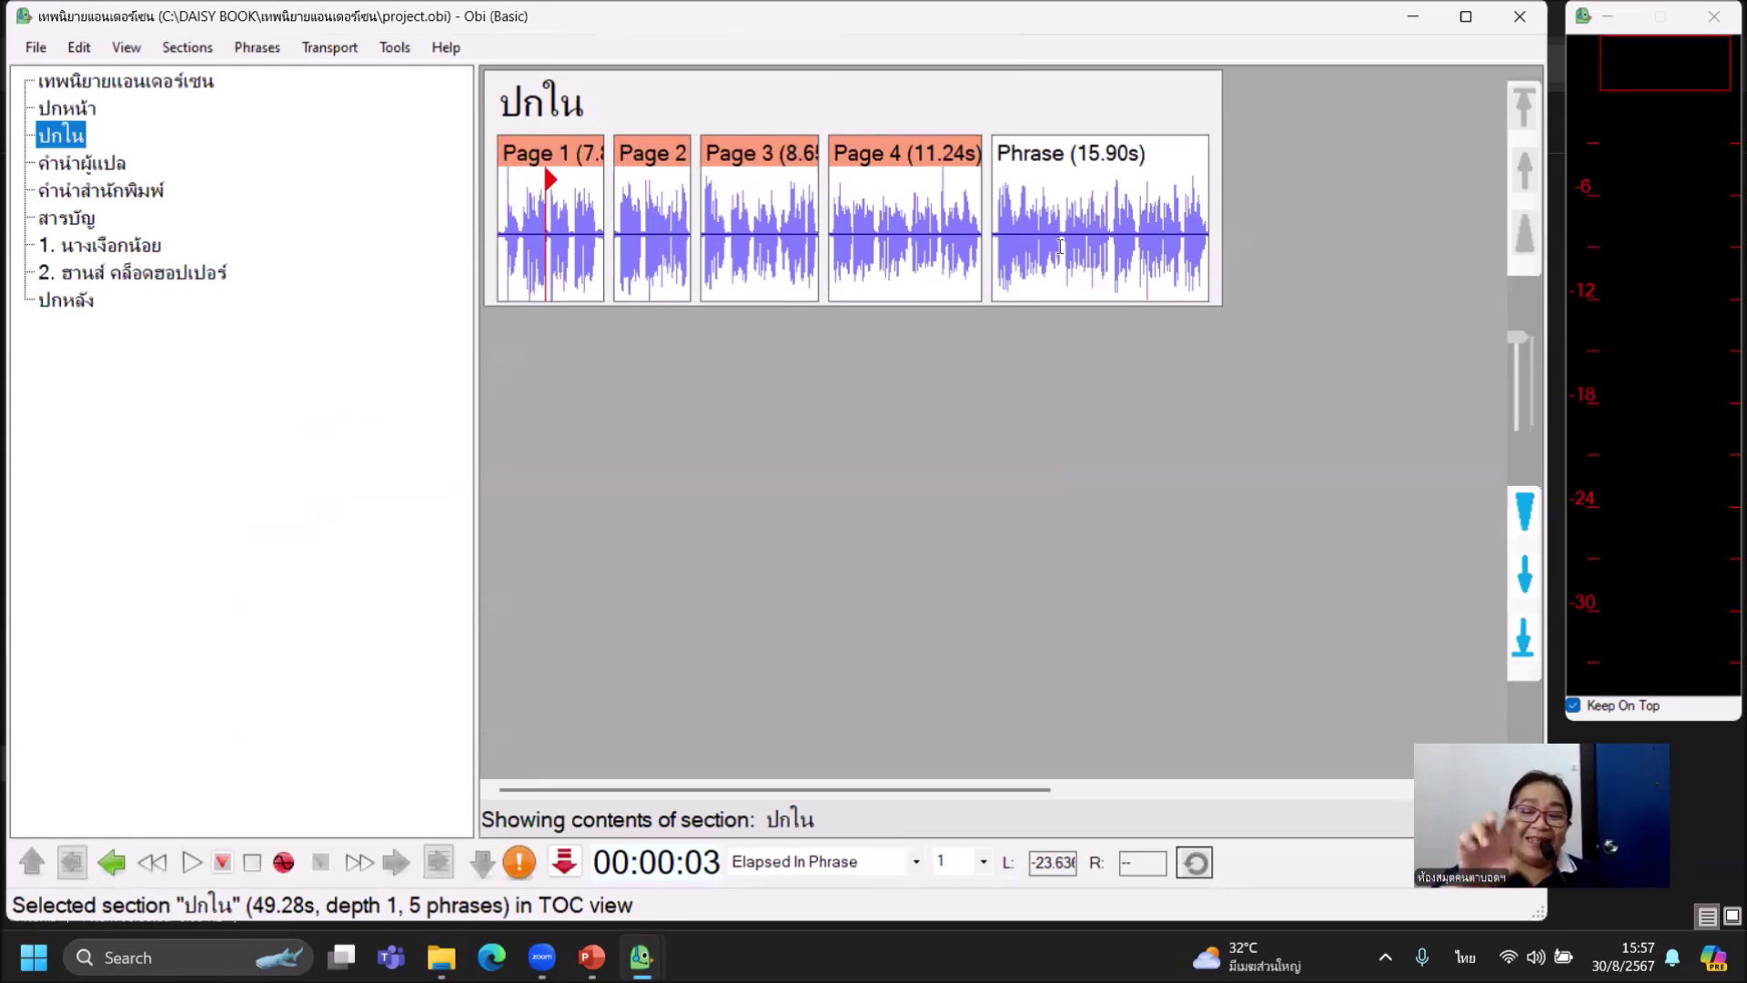
- Record a new phrase after the last phrase of the ปกใน section
{"action": "left_click", "coordinate": [1200, 271]}
{"action": "left_click", "coordinate": [253, 863]}
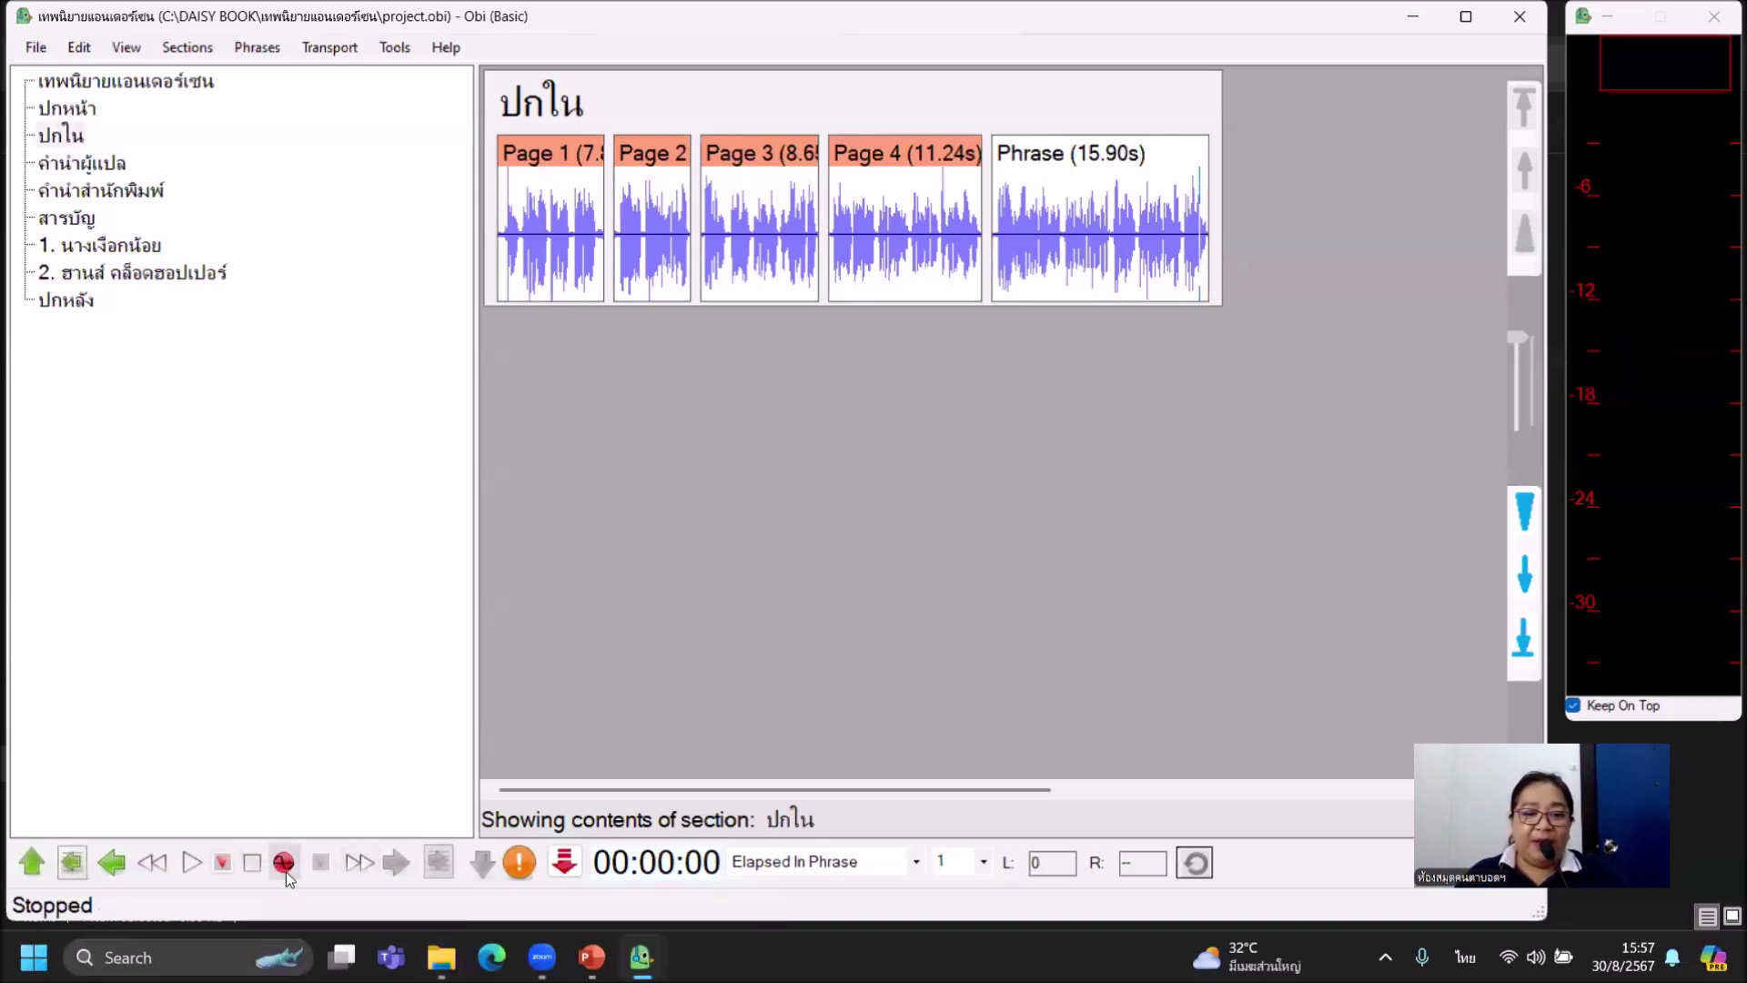
{"action": "left_click", "coordinate": [283, 861]}
{"action": "left_click", "coordinate": [283, 862]}
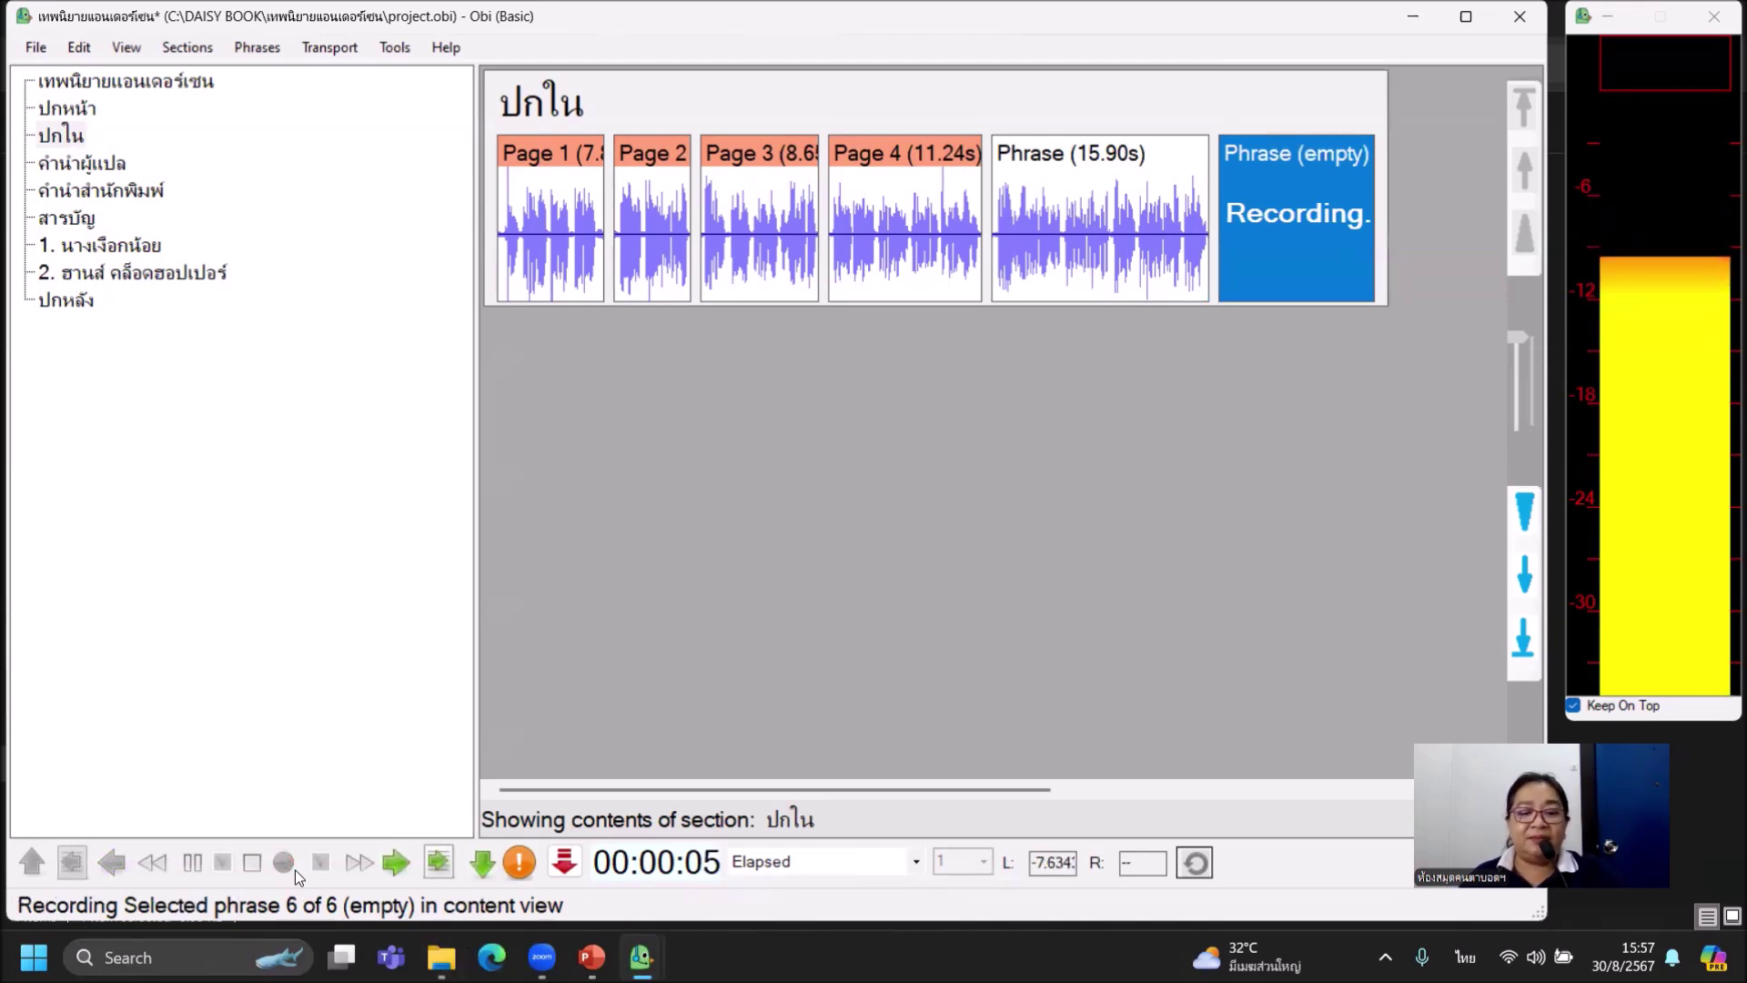
{"action": "left_click", "coordinate": [295, 871]}
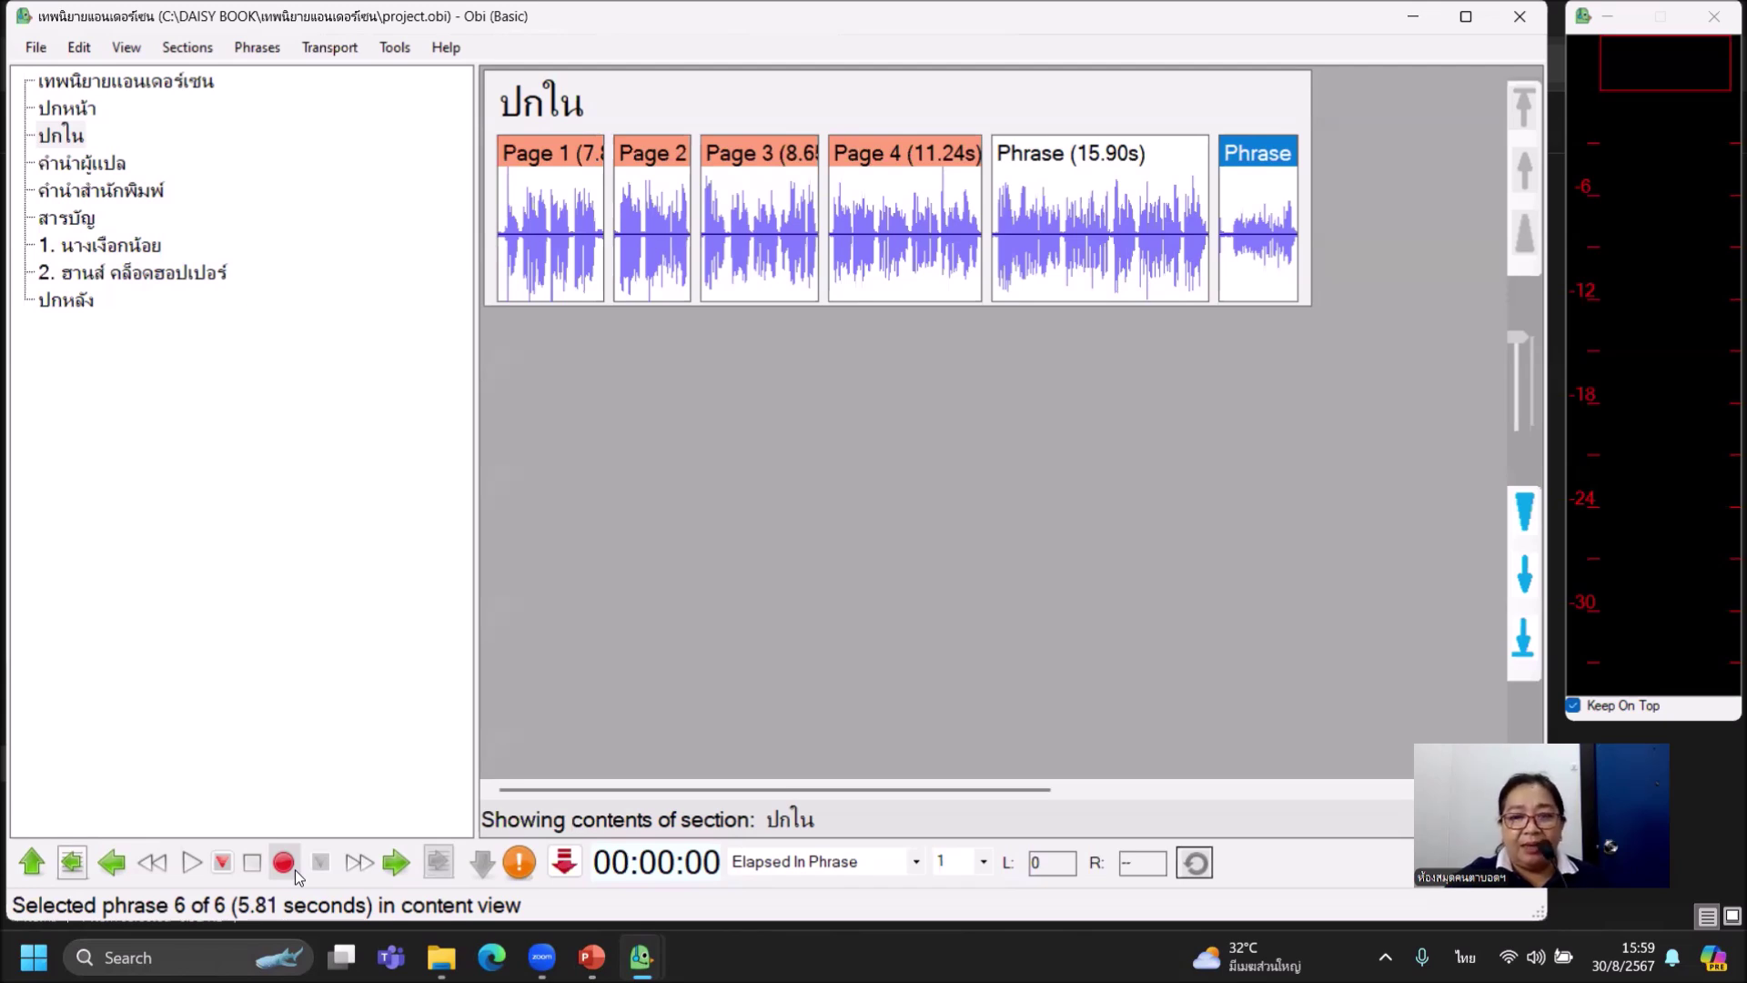
{"action": "left_click", "coordinate": [295, 870]}
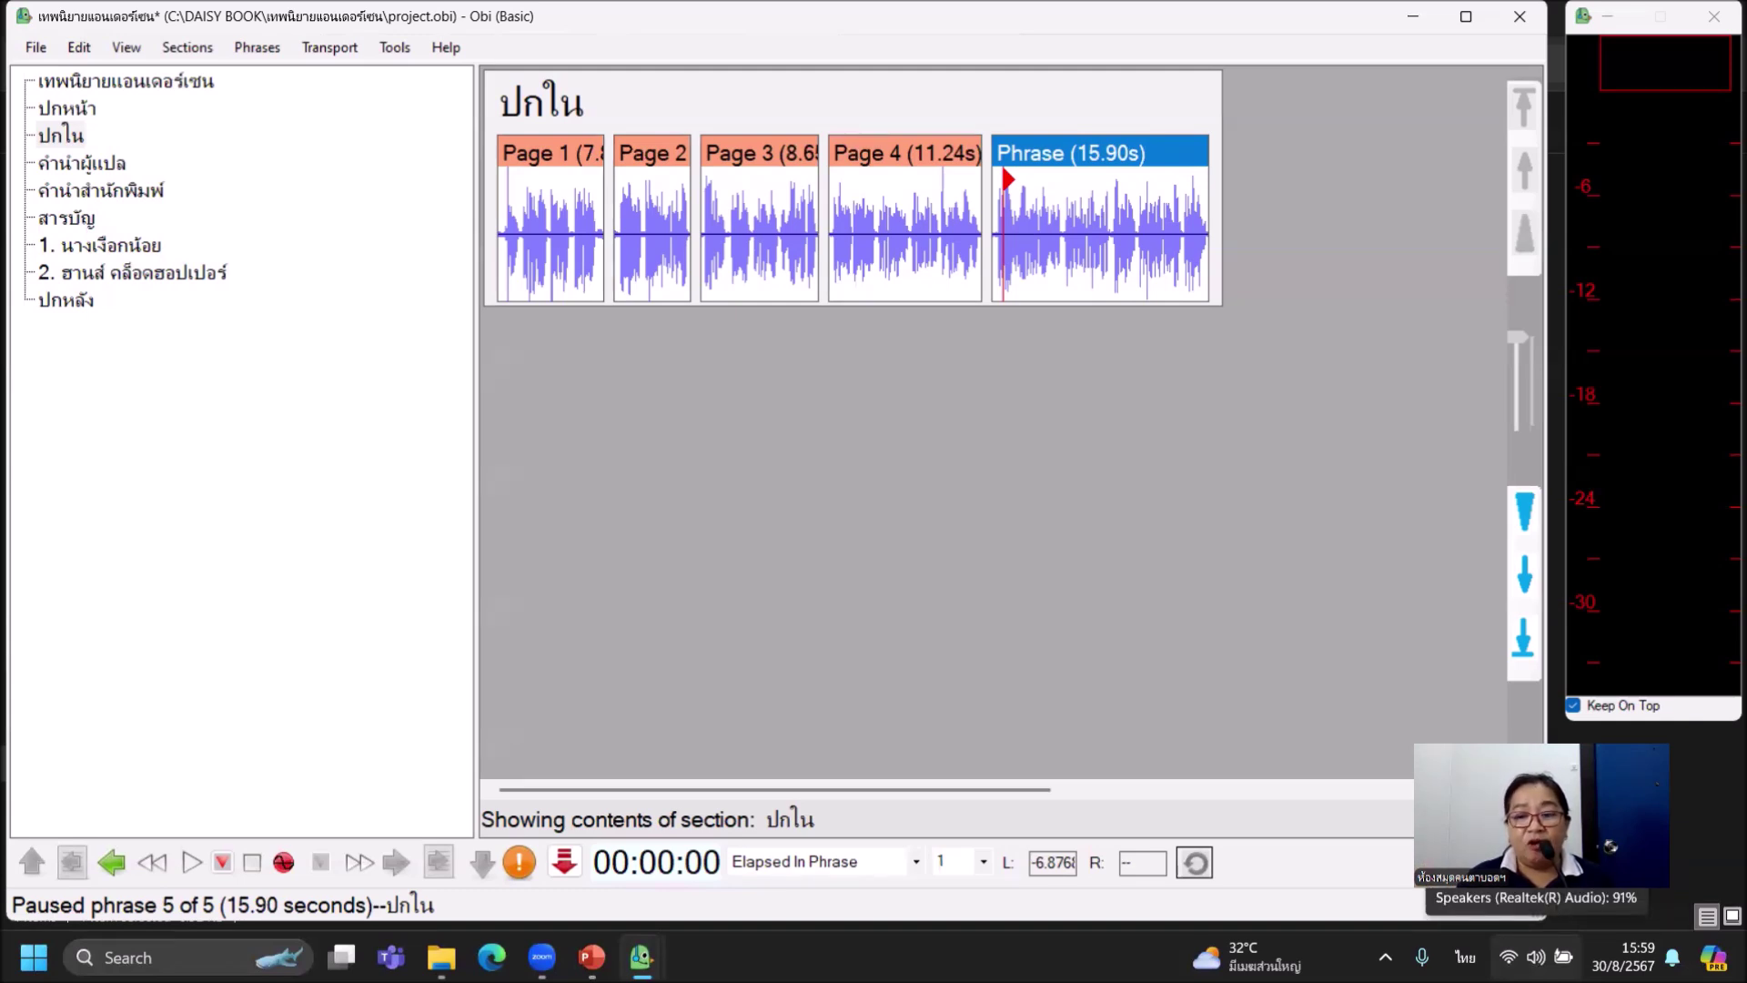
- Open the additional sound settings dialog from the Windows sound settings and minimize Obi's audio level meter
{"action": "right_click", "coordinate": [1535, 957]}
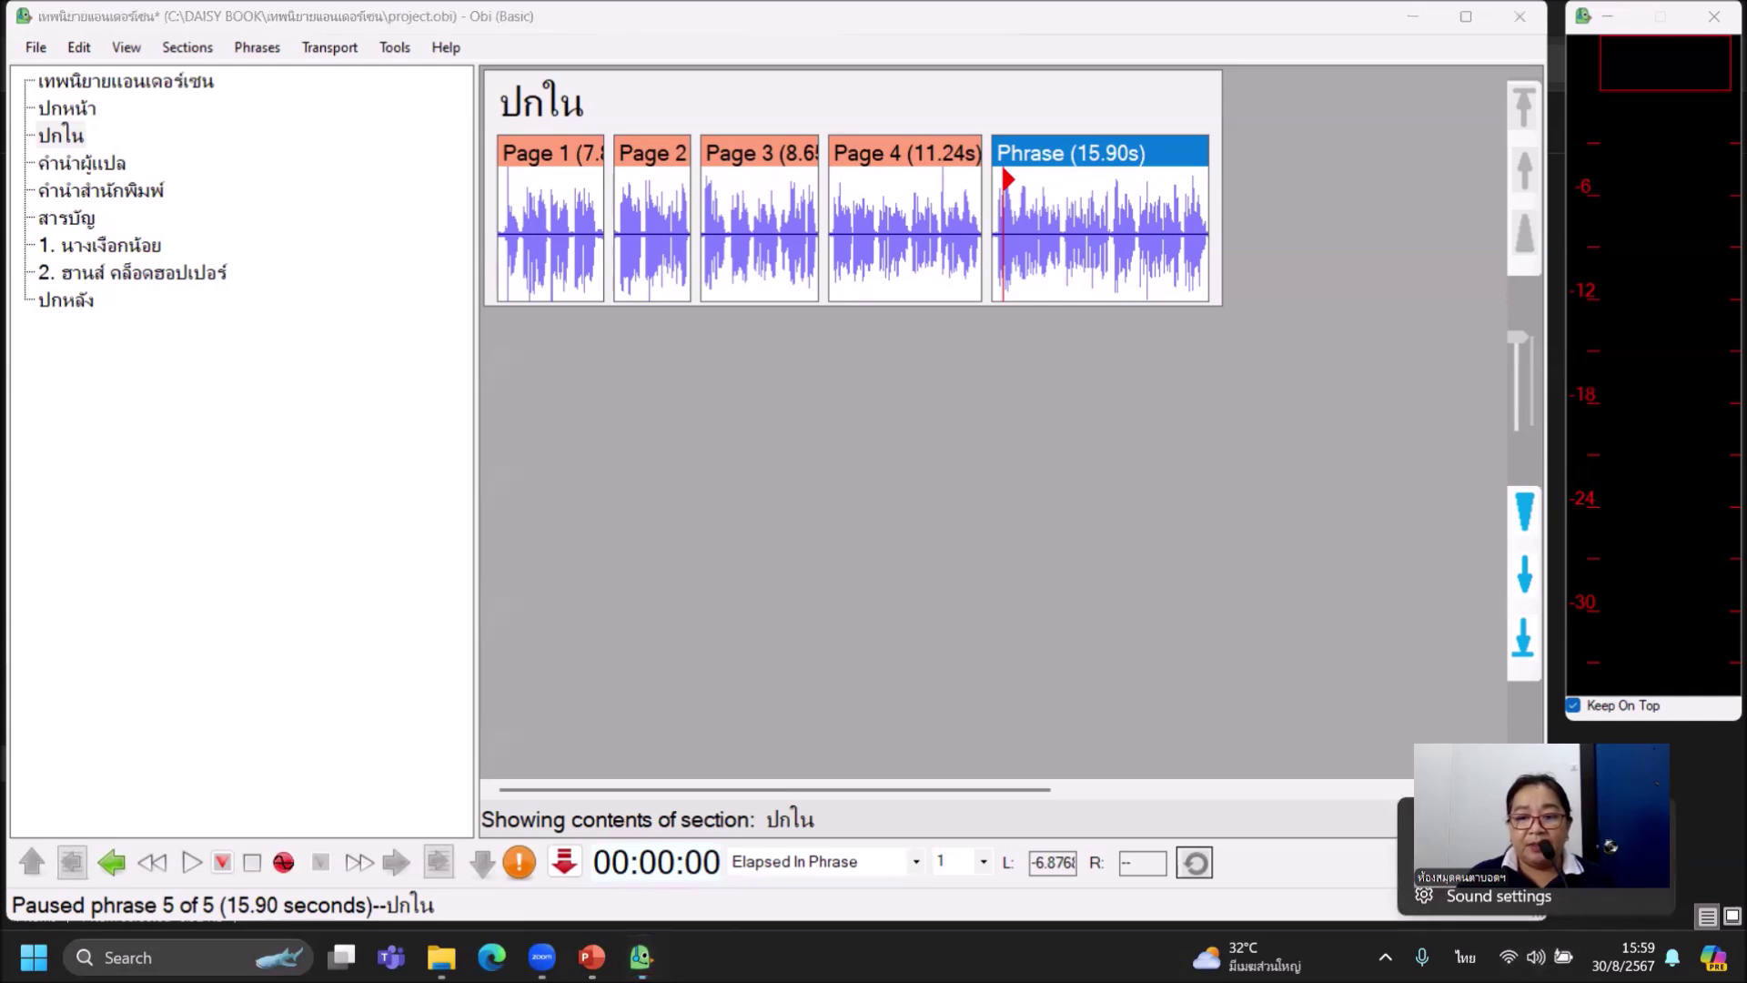
{"action": "left_click", "coordinate": [1472, 898]}
{"action": "scroll", "coordinate": [865, 610], "scroll_direction": "down", "scroll_amount": 3}
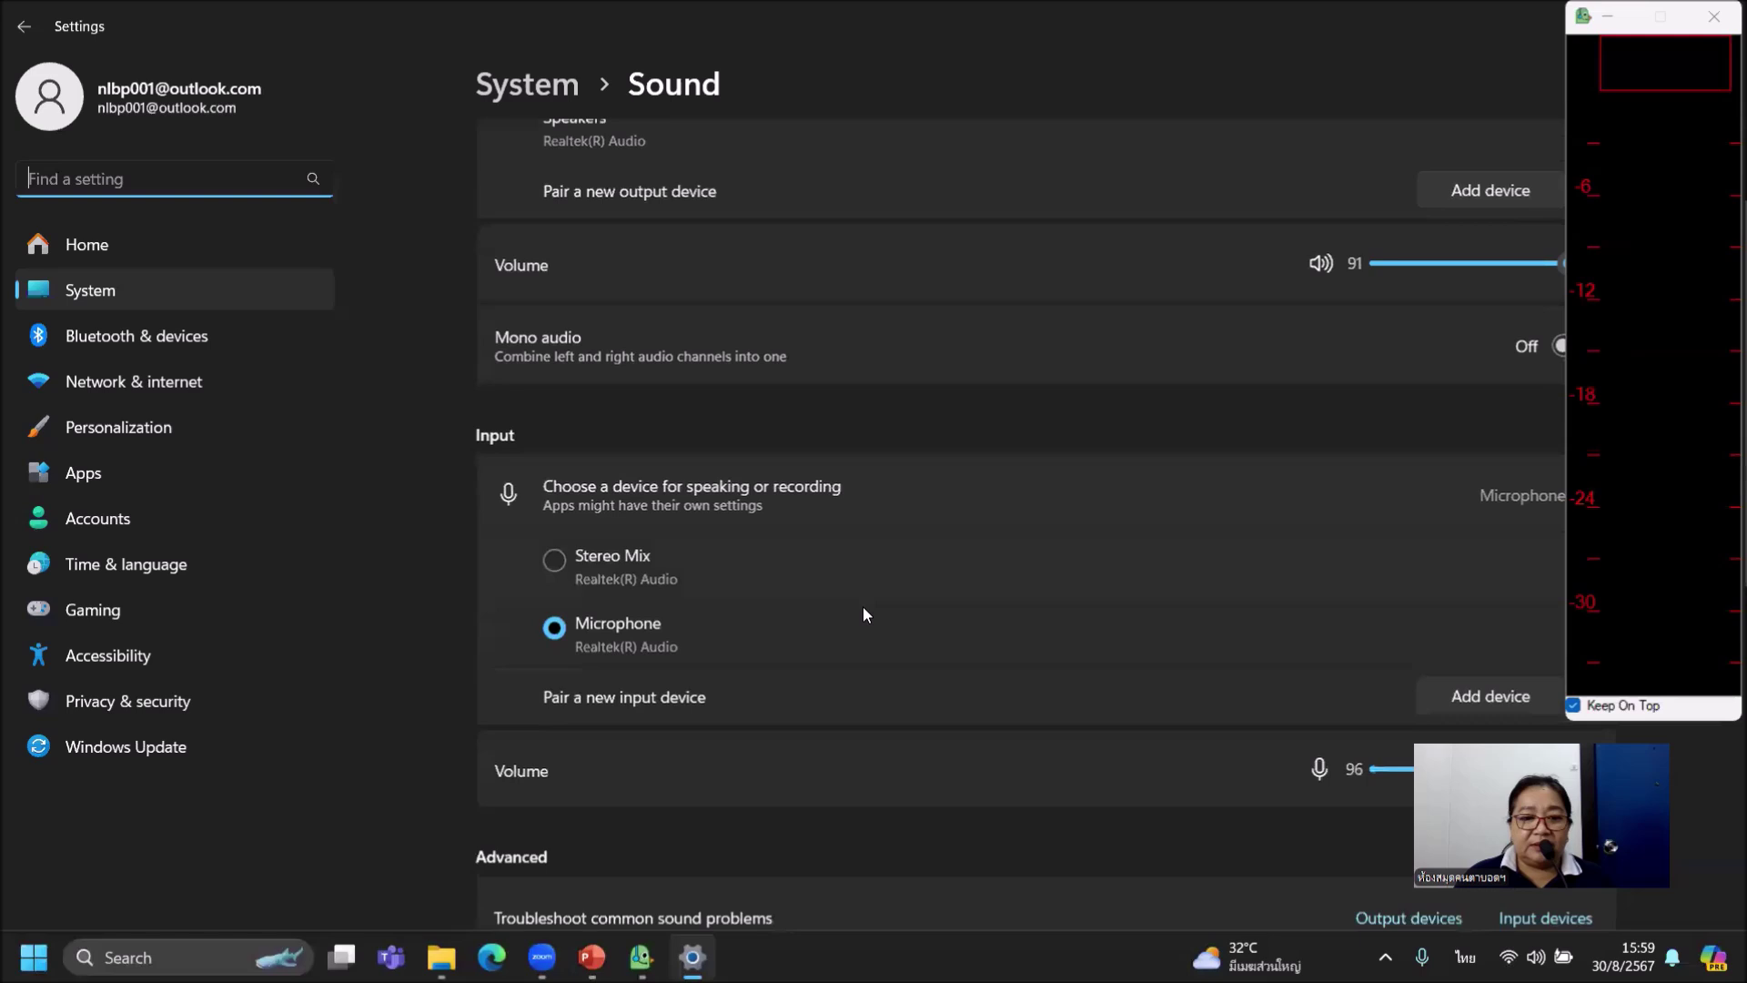
{"action": "scroll", "coordinate": [881, 626], "scroll_direction": "down", "scroll_amount": 5}
{"action": "scroll", "coordinate": [881, 628], "scroll_direction": "down", "scroll_amount": 1}
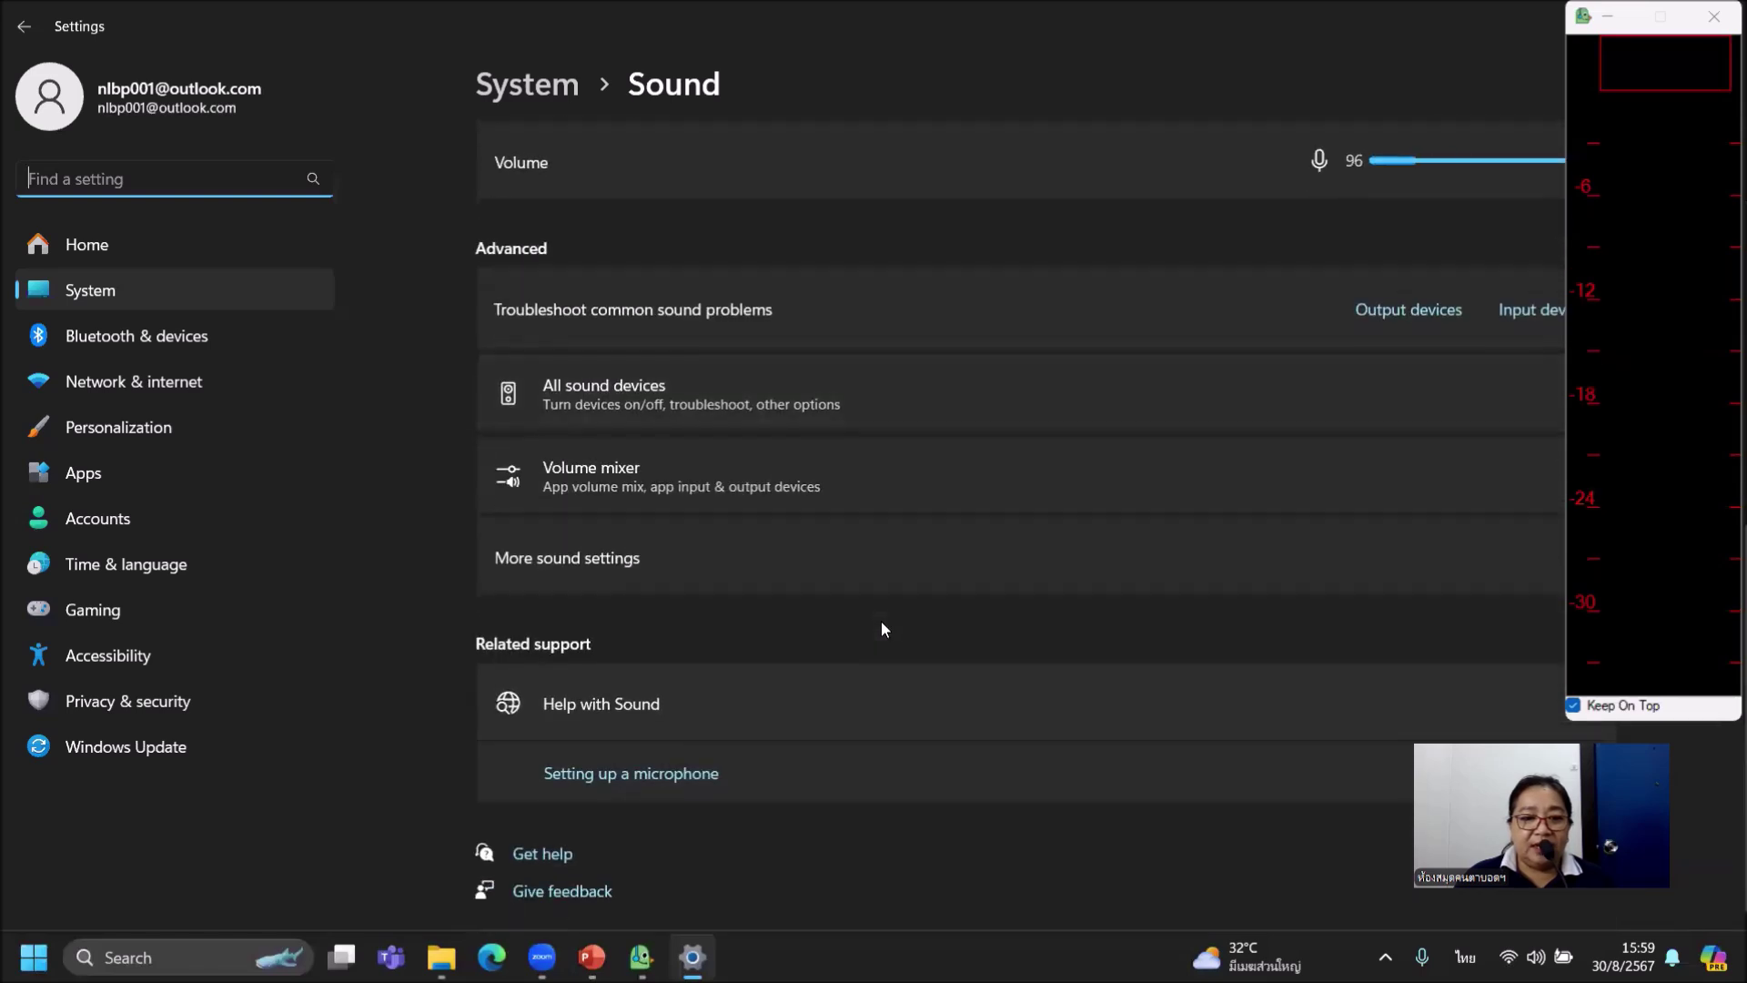
{"action": "left_click", "coordinate": [560, 552]}
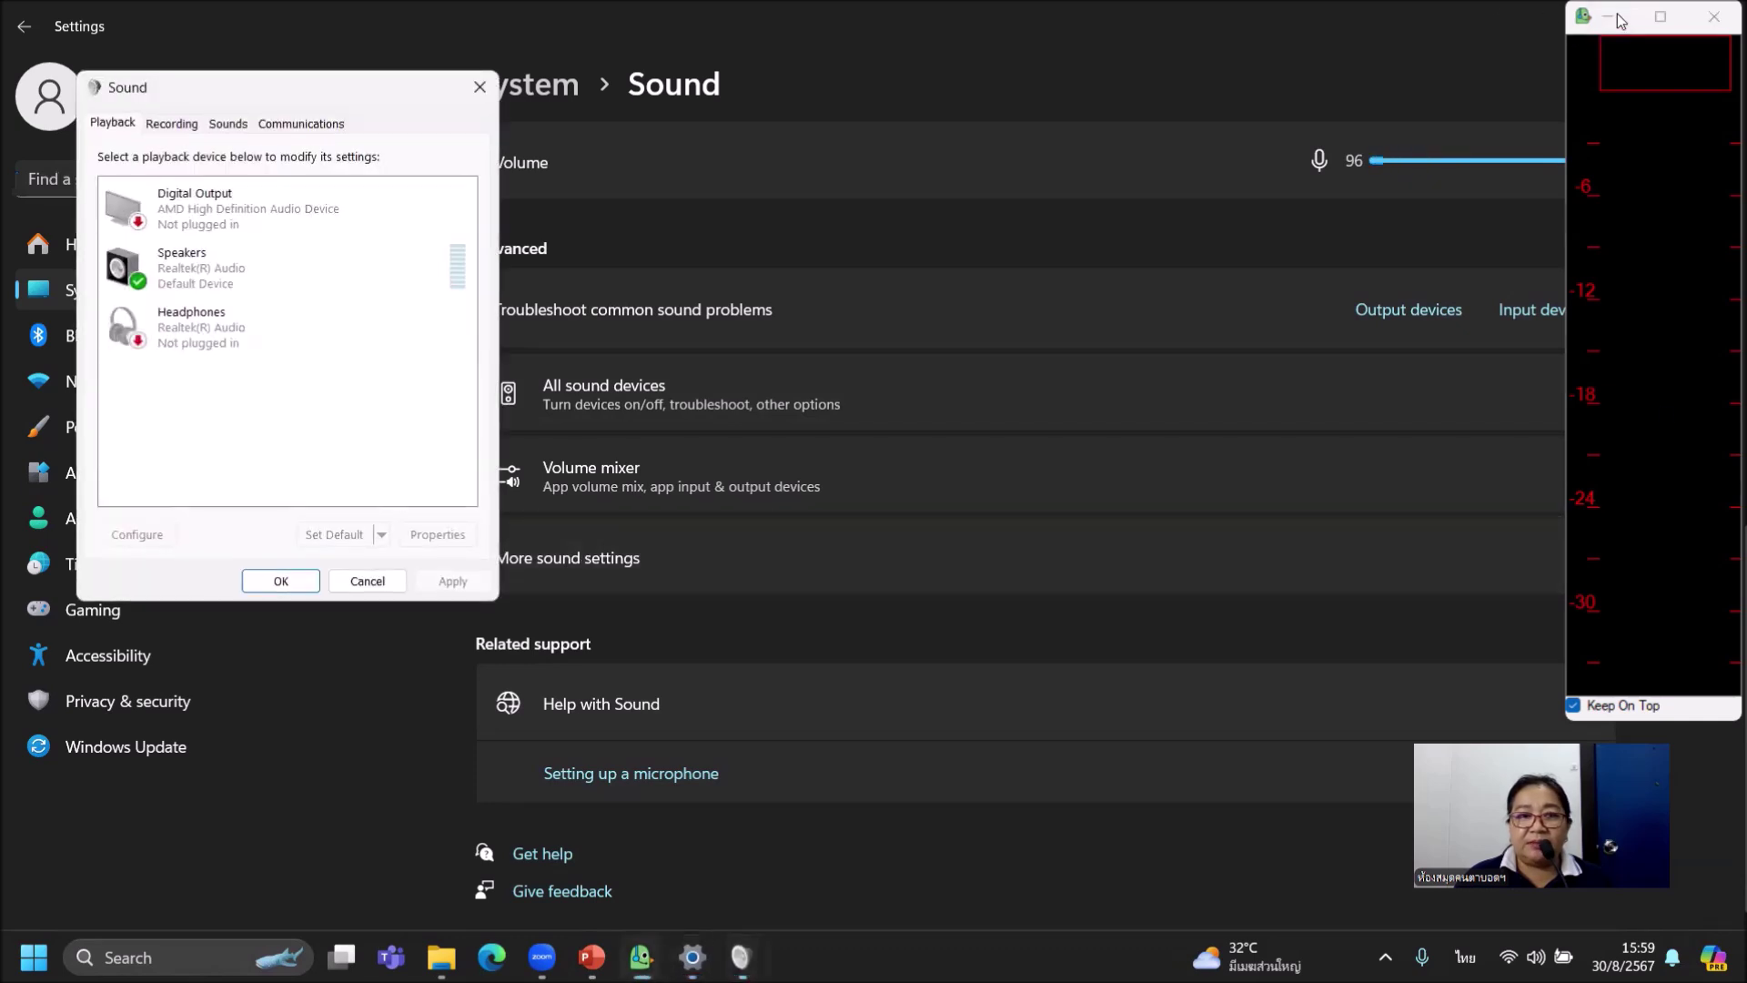
{"action": "left_click", "coordinate": [1607, 16]}
- Check the recording microphone's volume and boost levels, accept both dialogs, and return to the Obi project
{"action": "left_click", "coordinate": [175, 124]}
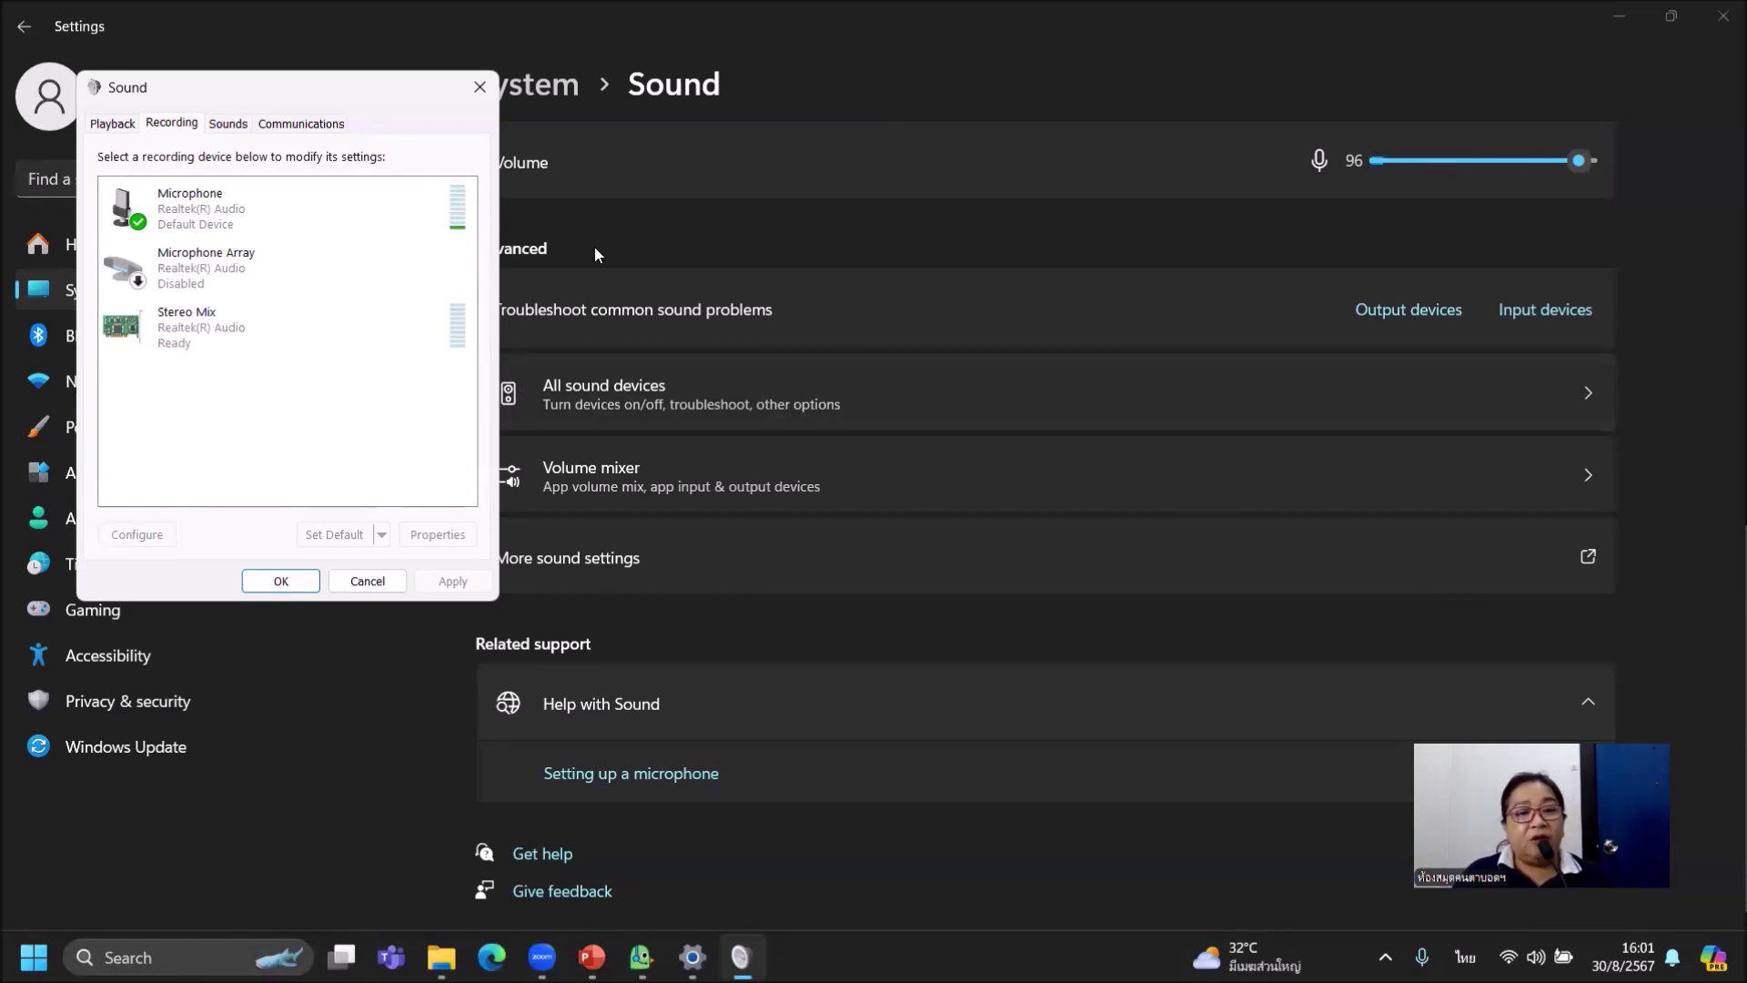
{"action": "double_click", "coordinate": [245, 220]}
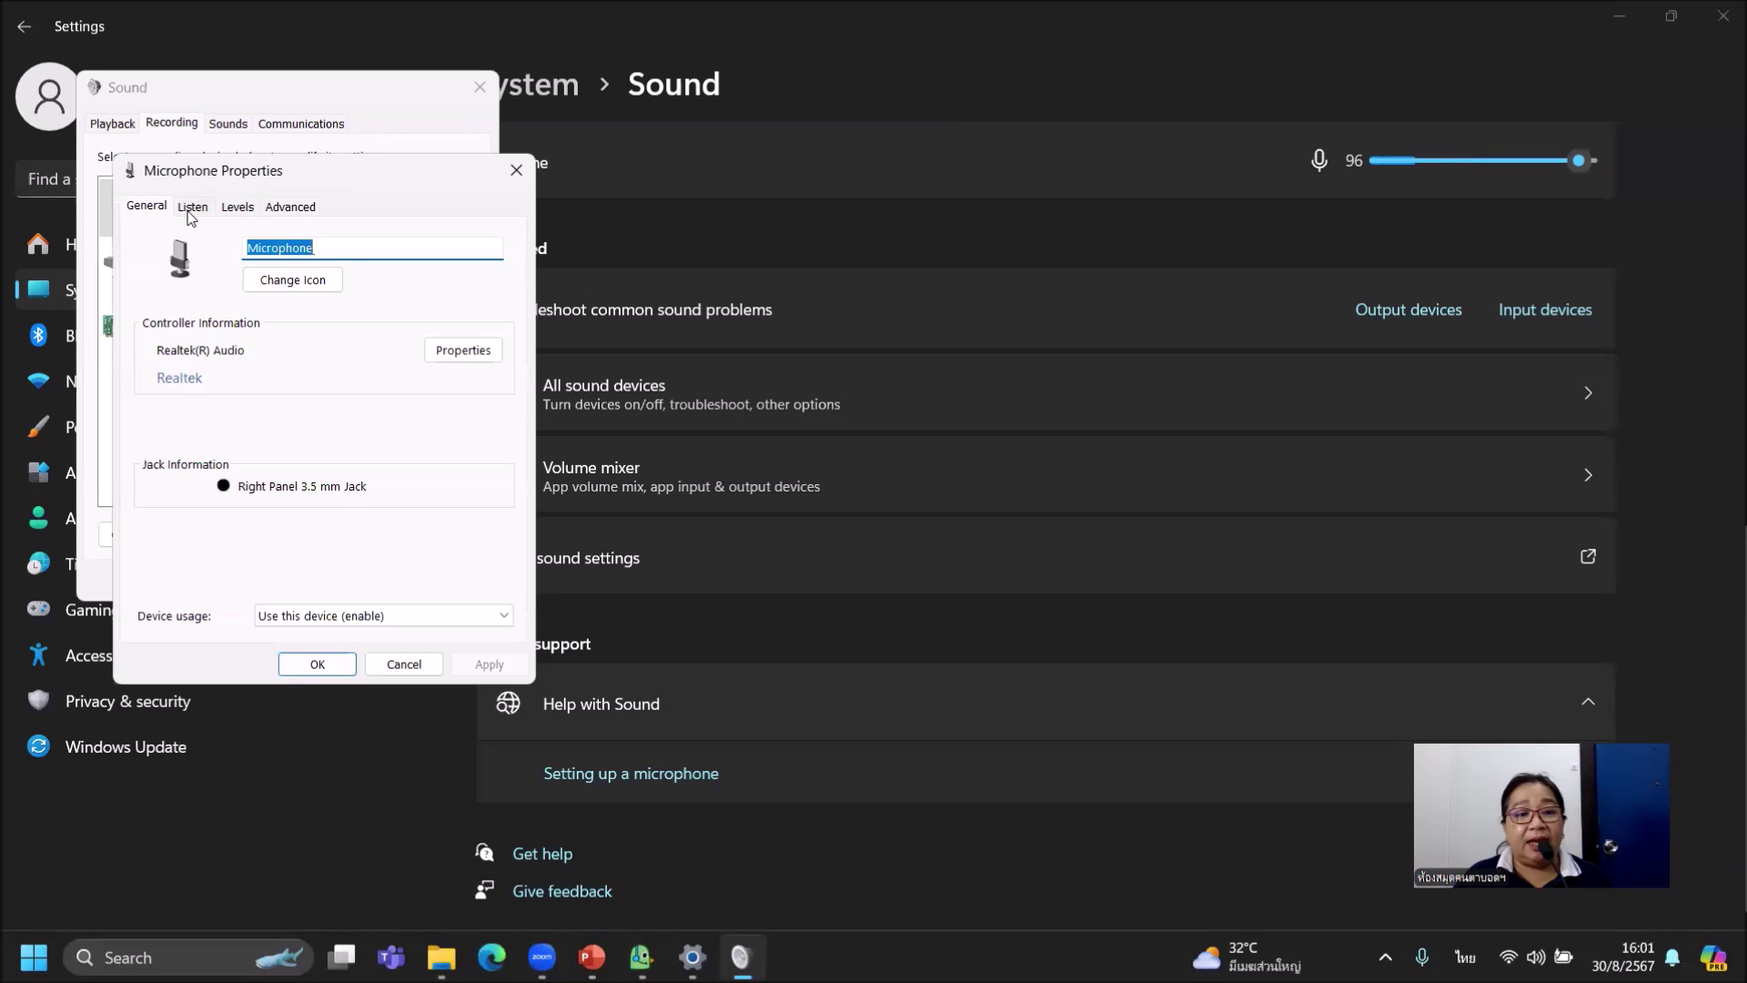
{"action": "left_click", "coordinate": [235, 209]}
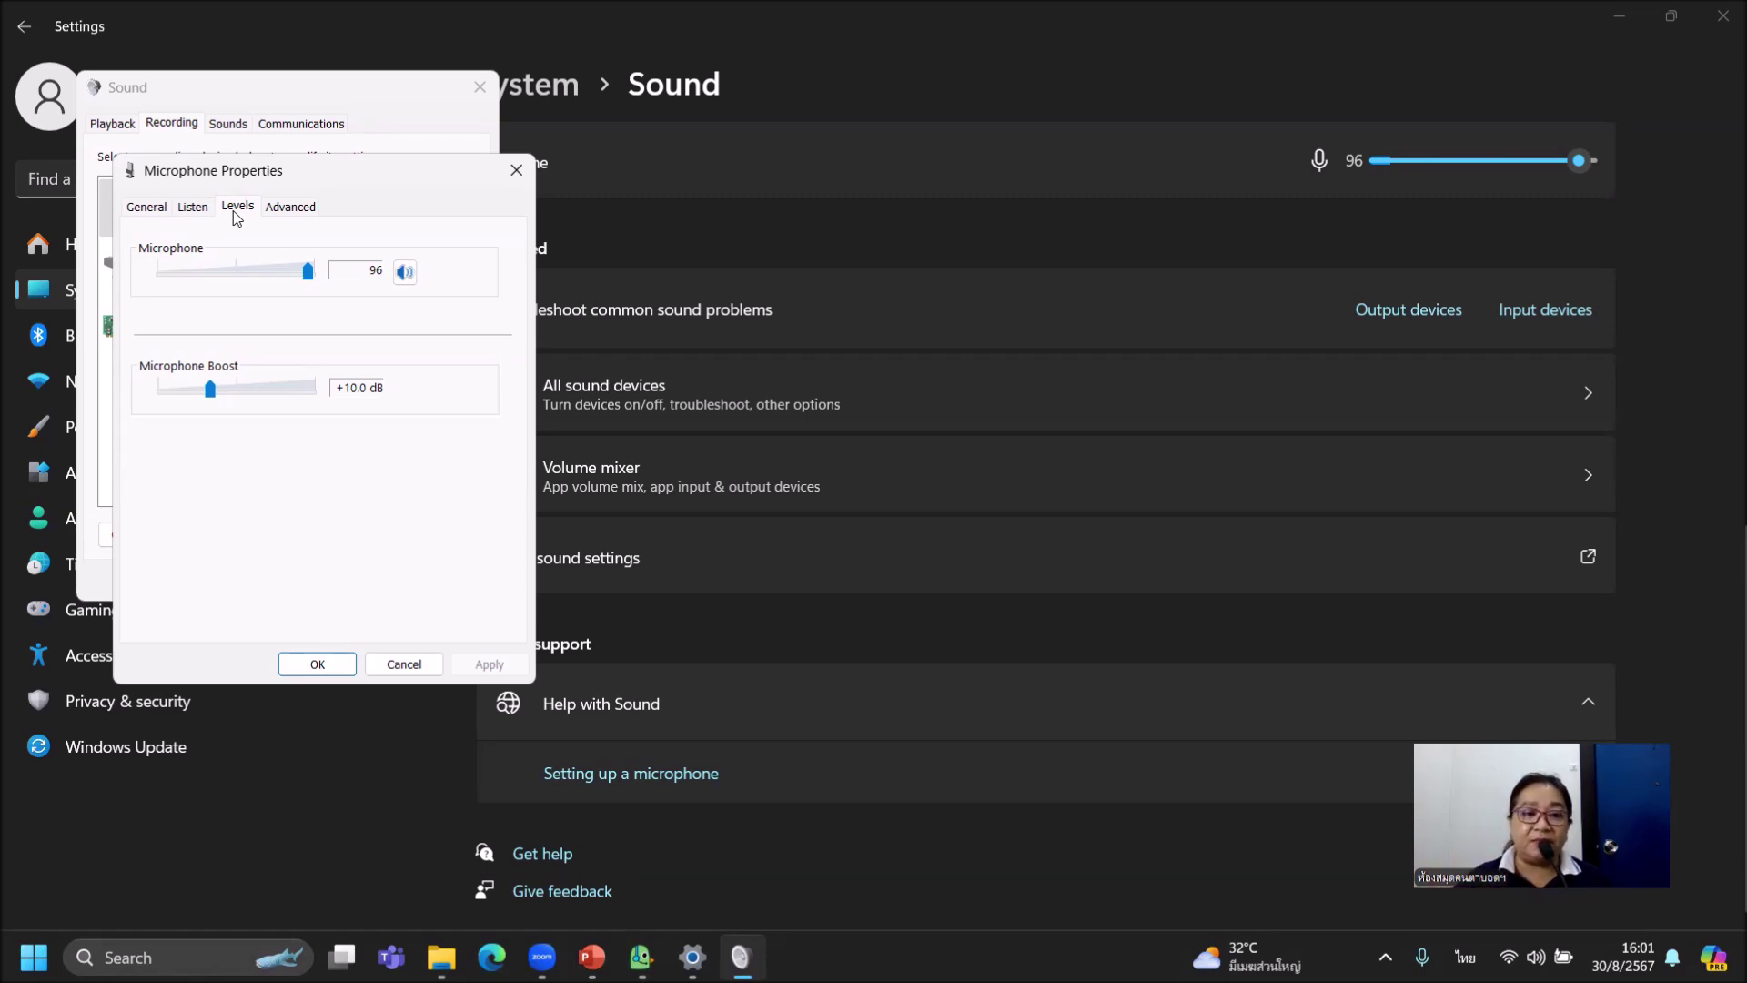
{"action": "left_click", "coordinate": [320, 670]}
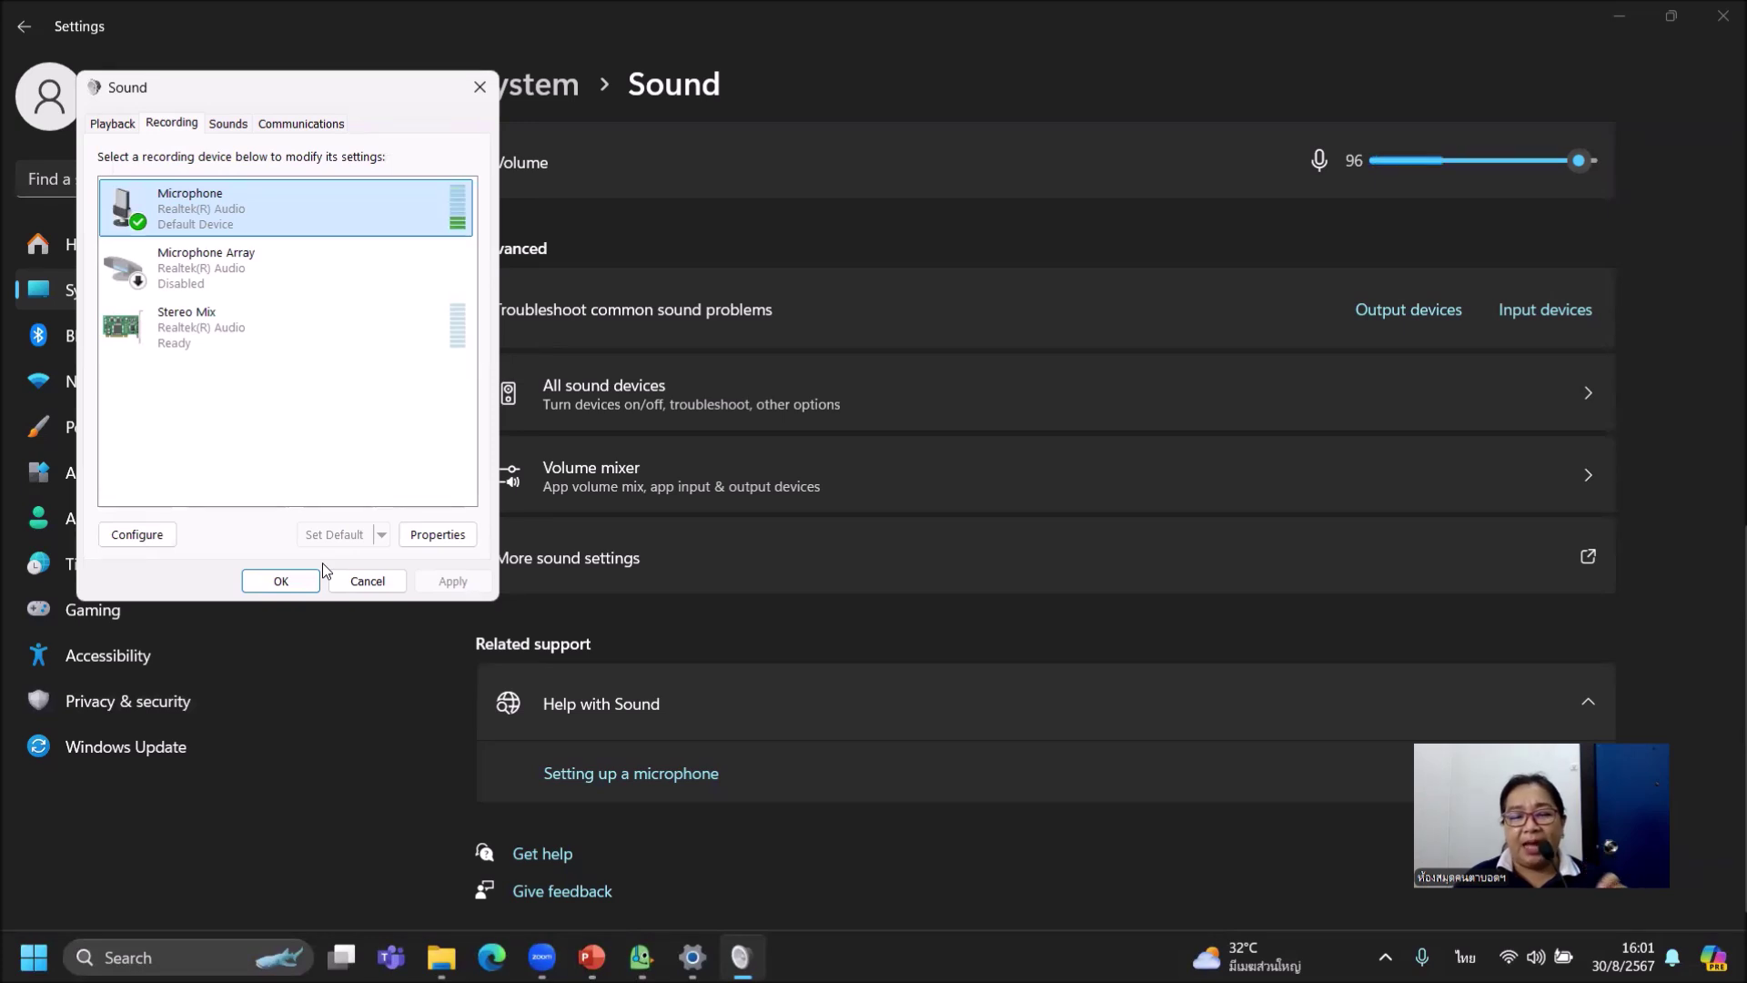
{"action": "left_click", "coordinate": [282, 581]}
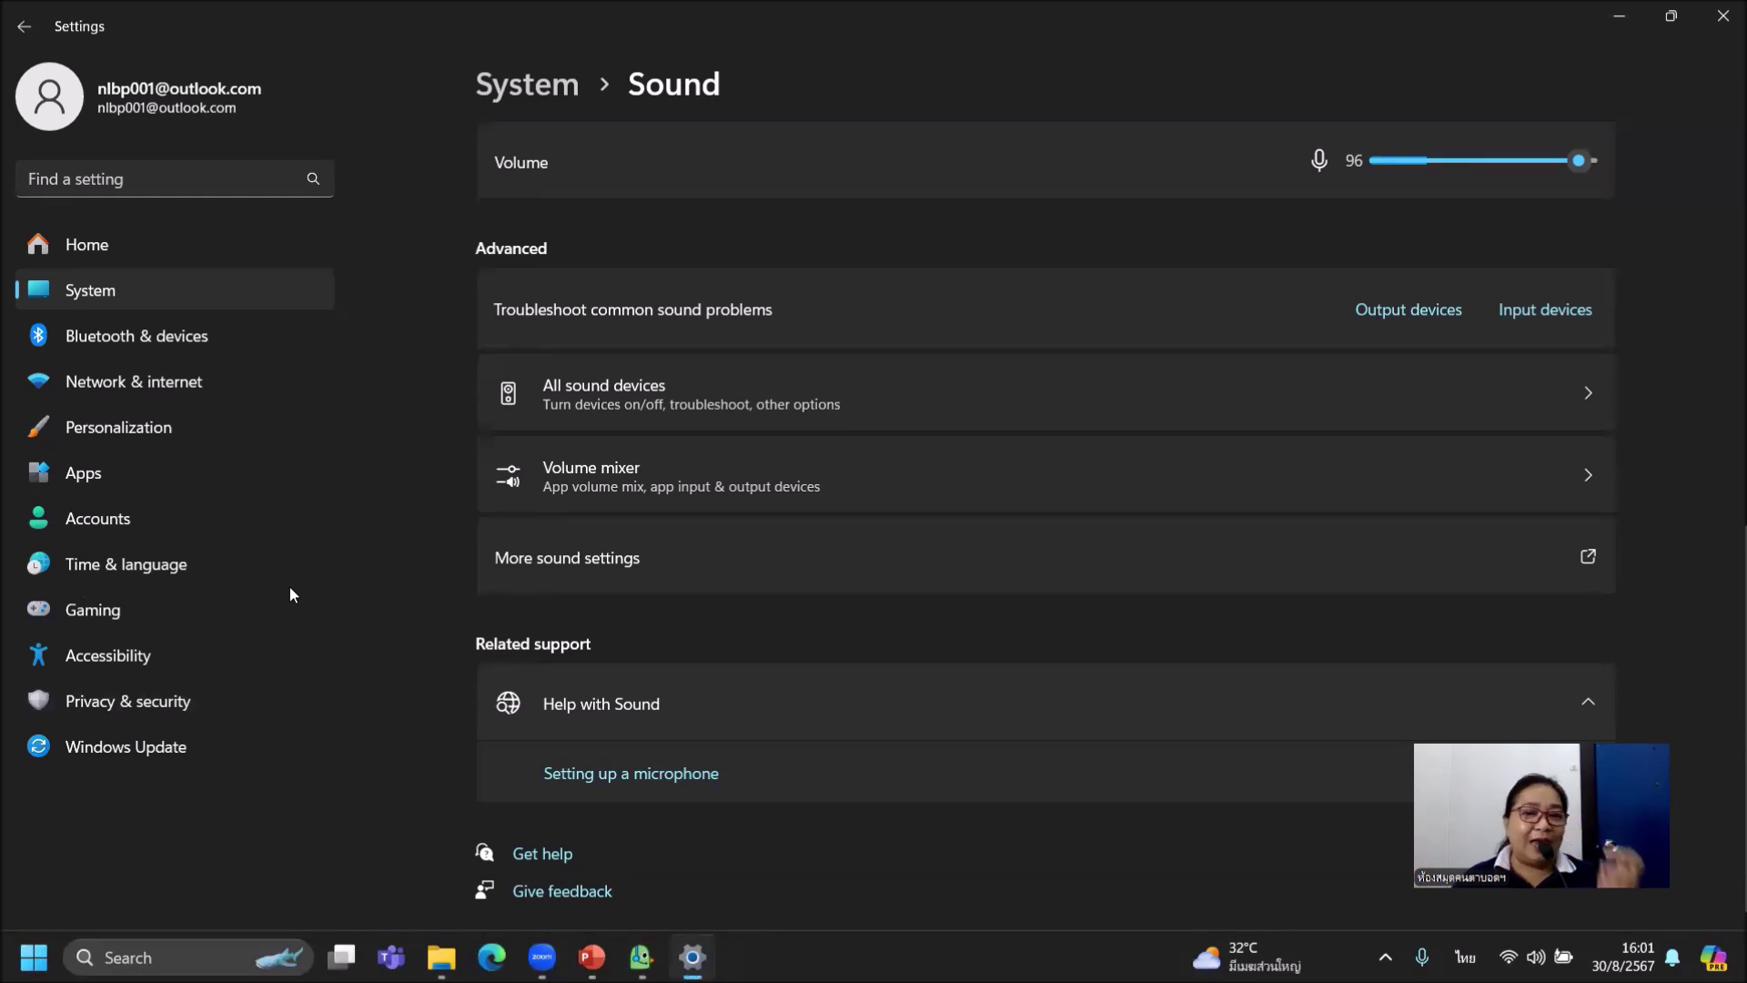
{"action": "left_click", "coordinate": [1615, 26]}
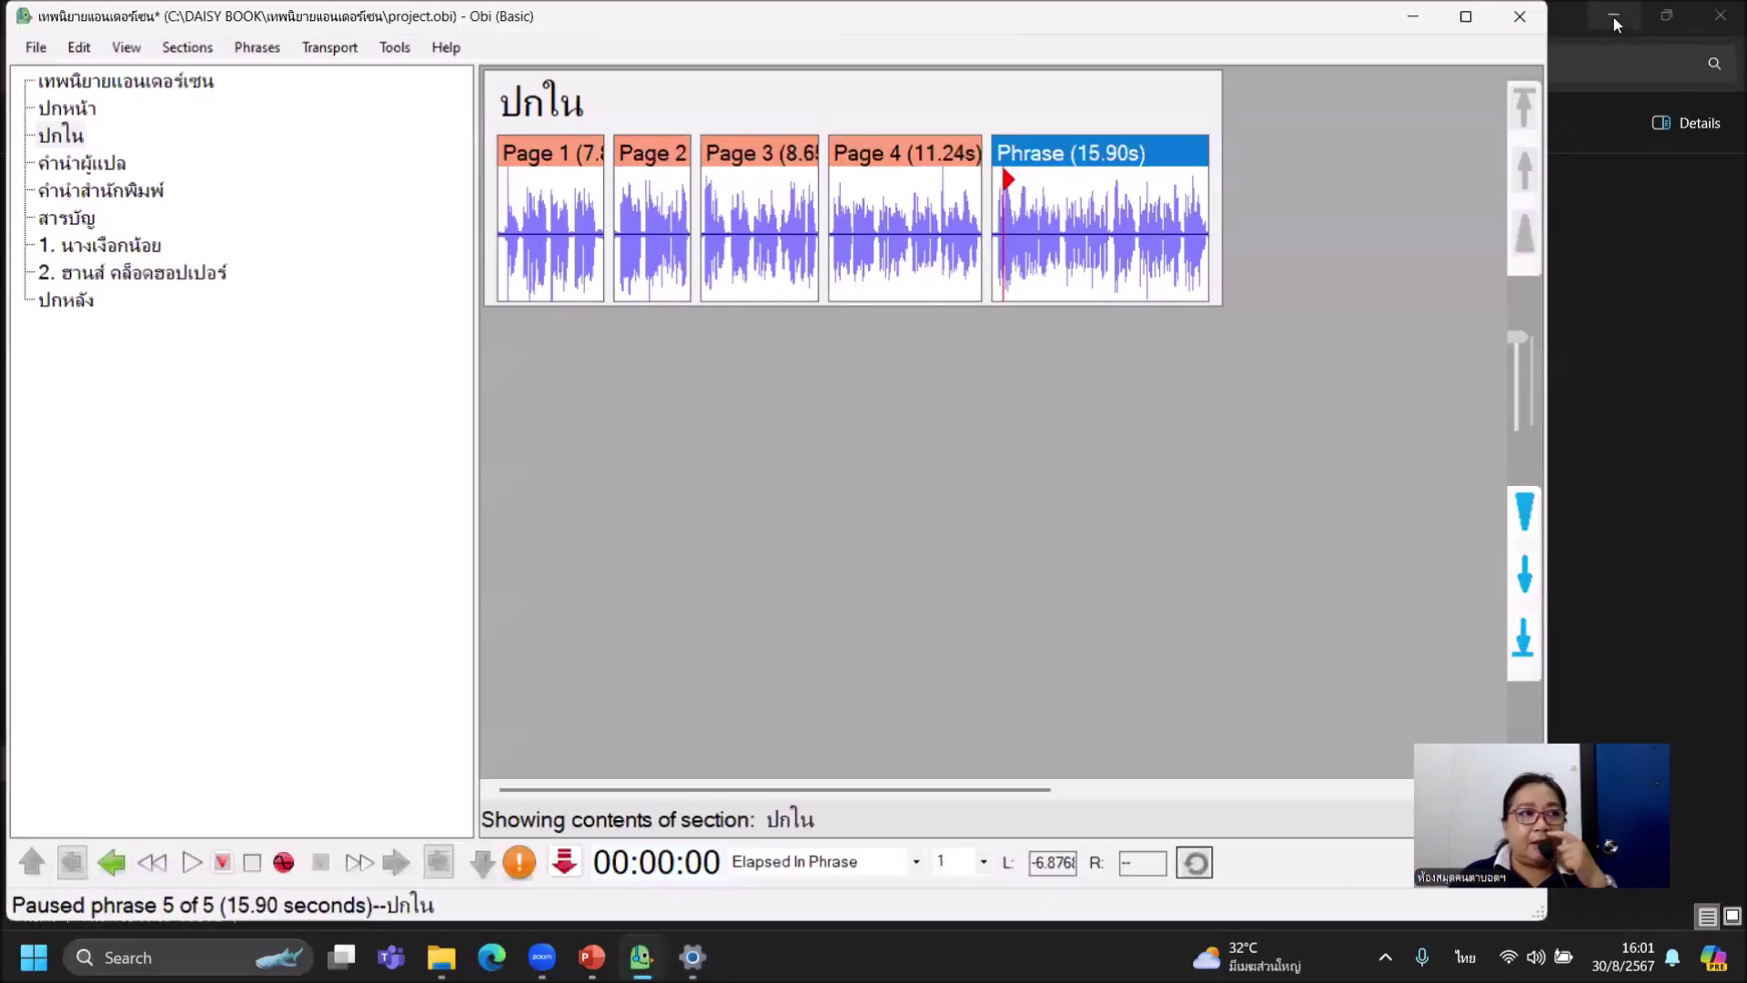